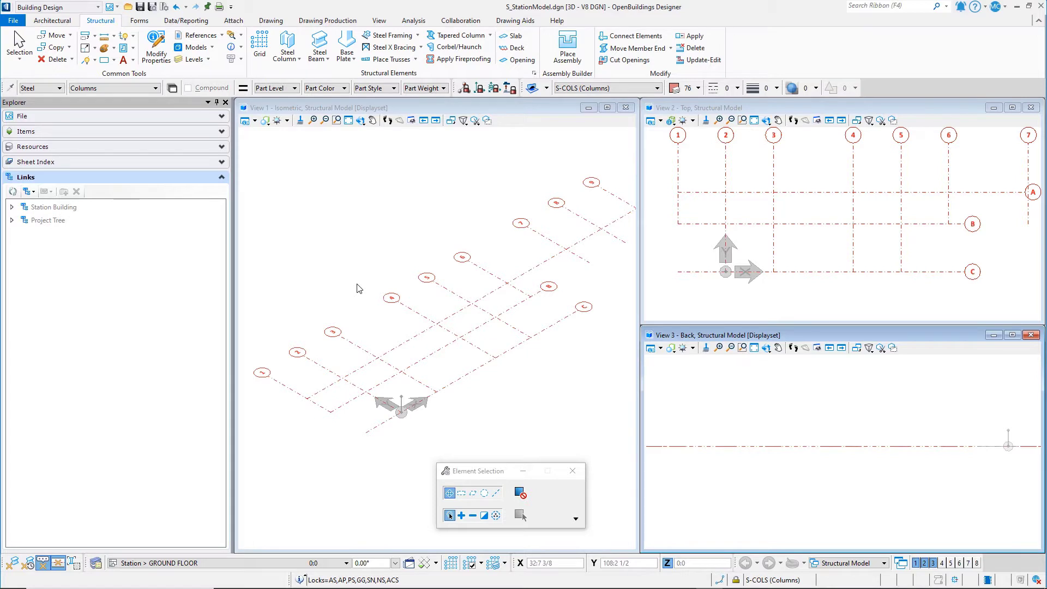
- Start the Steel Column tool, dock its settings on the left, and pick the Main Column item
{"action": "left_click", "coordinate": [285, 47]}
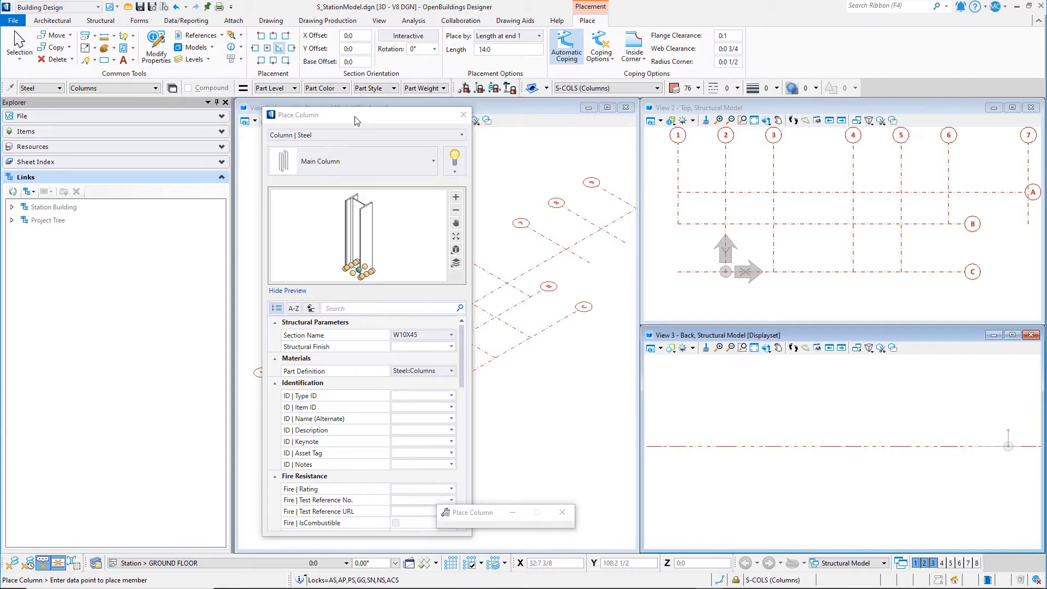
{"action": "left_click_drag", "start_coordinate": [355, 120], "coordinate": [113, 326]}
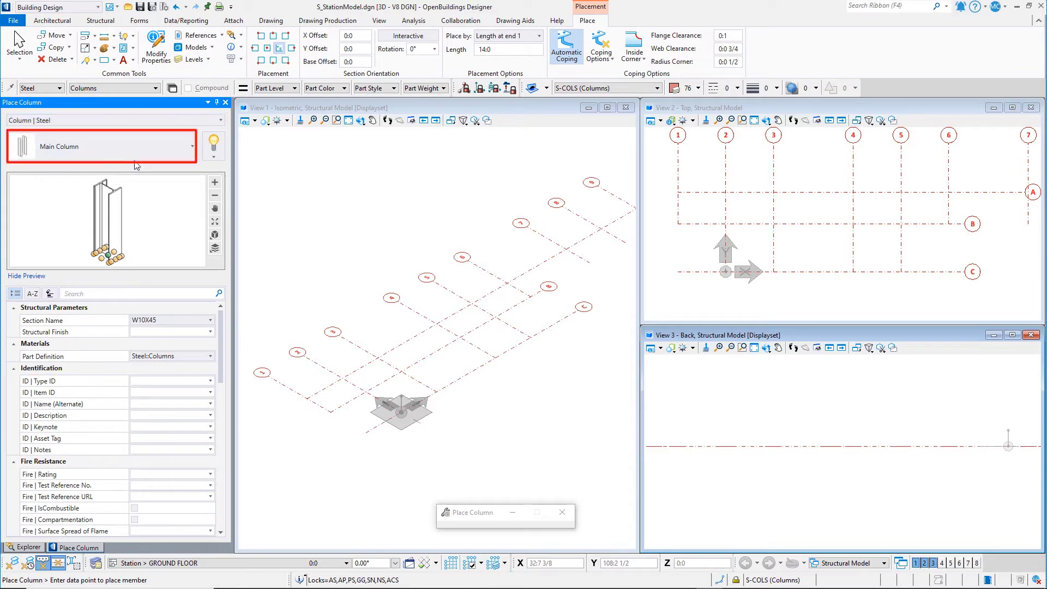
{"action": "left_click", "coordinate": [191, 147]}
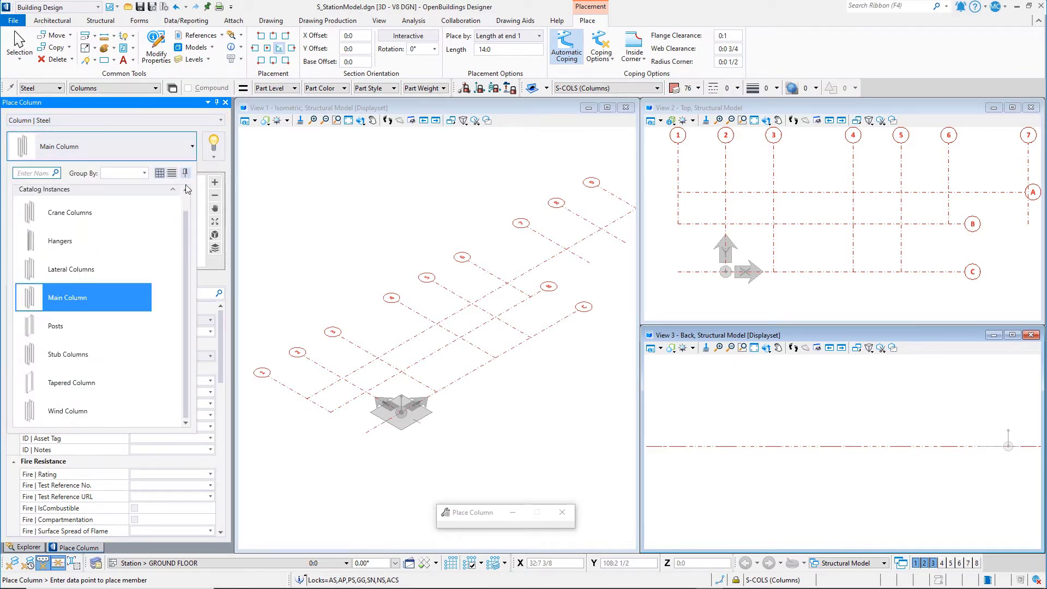
{"action": "left_click", "coordinate": [129, 295]}
{"action": "left_click", "coordinate": [167, 322]}
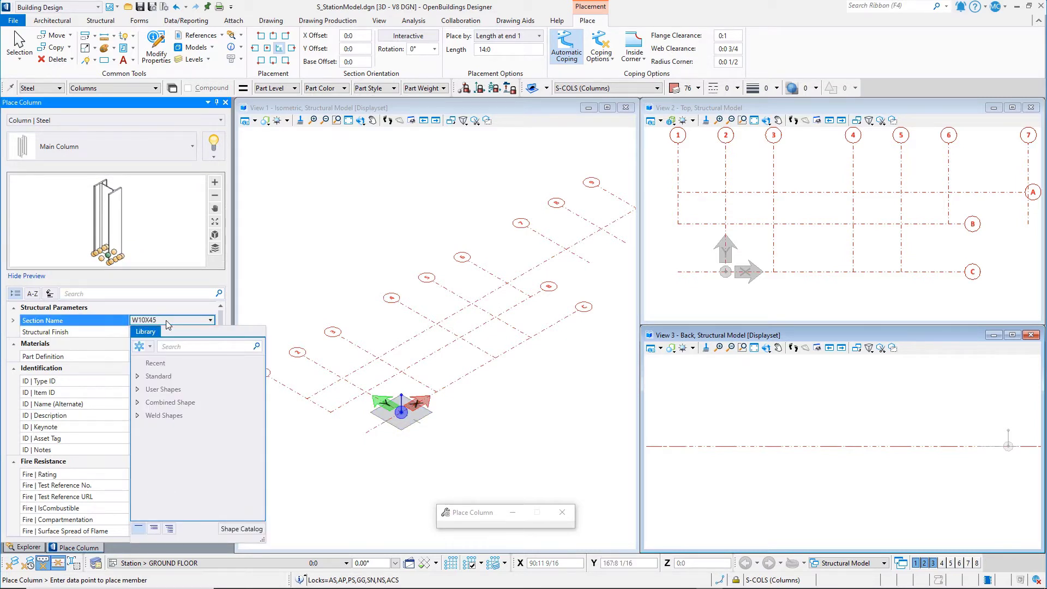
- Change the column section from W10X45 to W8X24 from Standard > AISC_I_W
{"action": "left_click", "coordinate": [138, 377]}
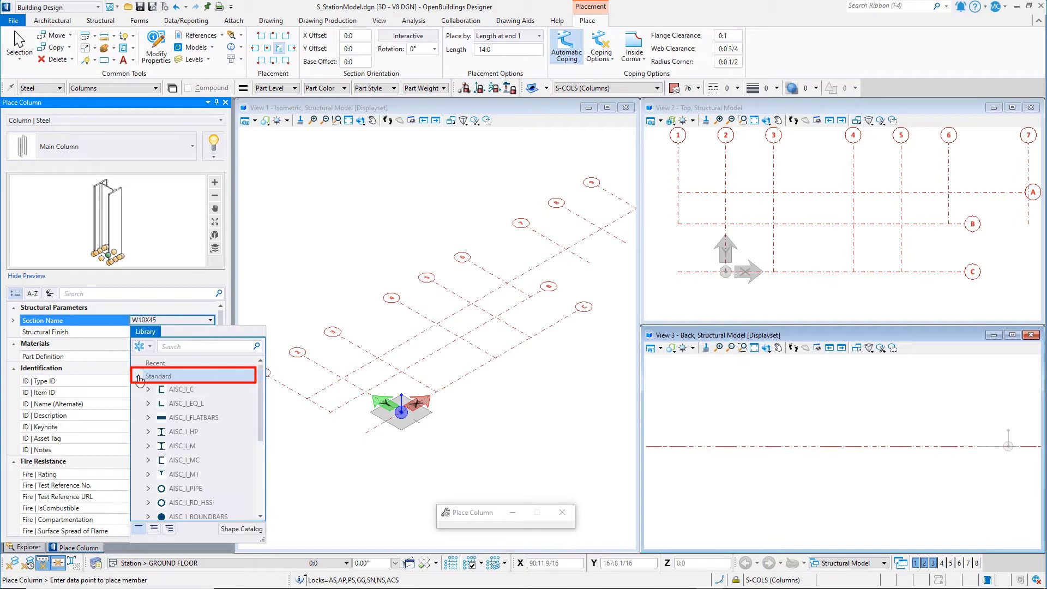
{"action": "scroll", "coordinate": [149, 431], "scroll_direction": "down", "scroll_amount": 3}
{"action": "scroll", "coordinate": [148, 438], "scroll_direction": "down", "scroll_amount": 1}
{"action": "left_click", "coordinate": [147, 445]}
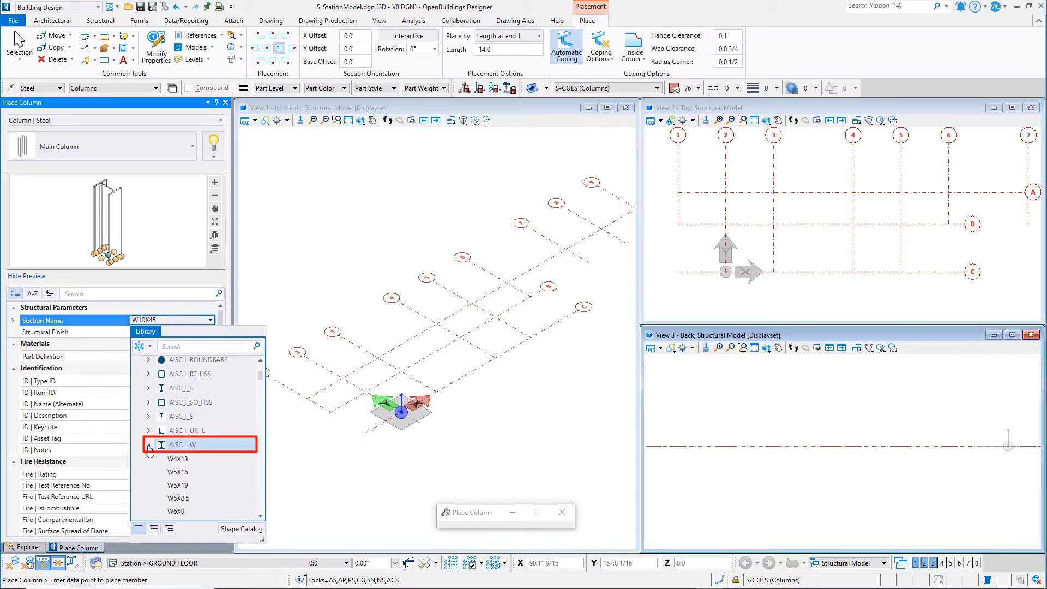
{"action": "scroll", "coordinate": [148, 447], "scroll_direction": "down", "scroll_amount": 2}
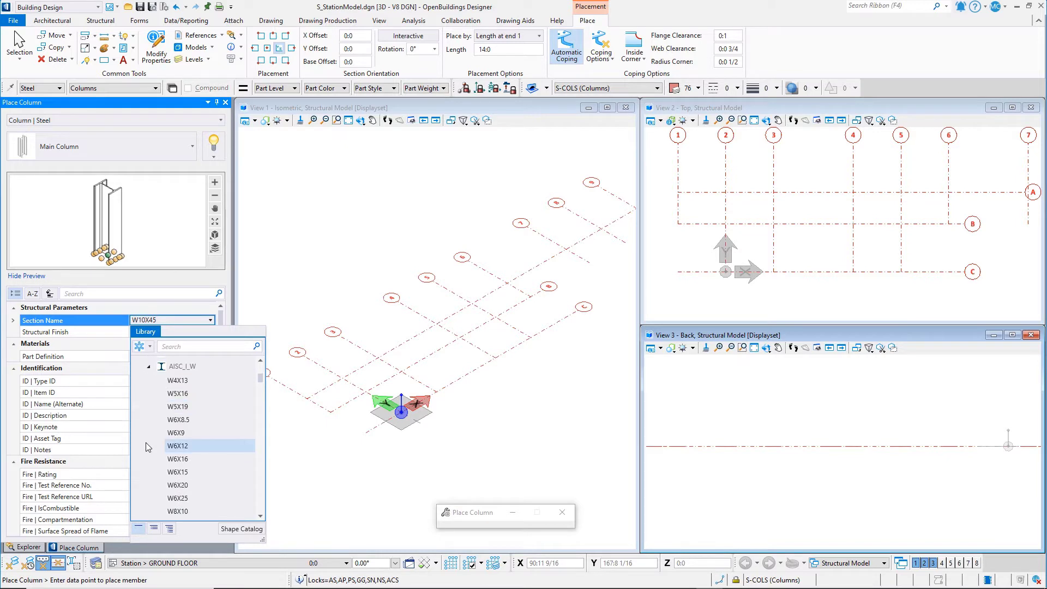
{"action": "scroll", "coordinate": [149, 451], "scroll_direction": "down", "scroll_amount": 3}
{"action": "left_click", "coordinate": [176, 462]}
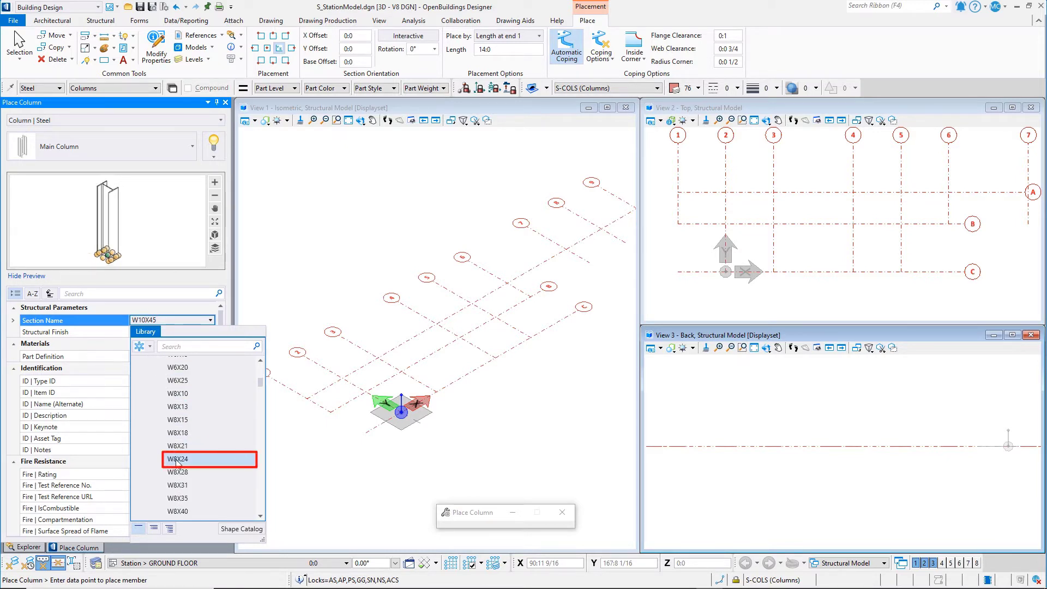
{"action": "left_click", "coordinate": [176, 459]}
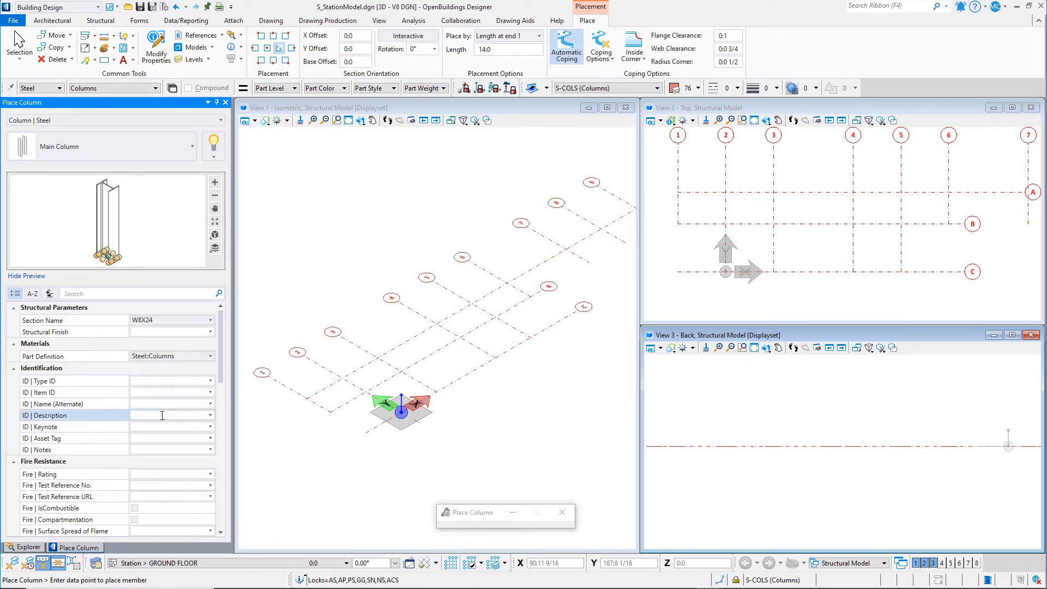
{"action": "left_click", "coordinate": [145, 333]}
- Set the structural finish to Painted and the Type ID to C1
{"action": "left_click", "coordinate": [210, 331]}
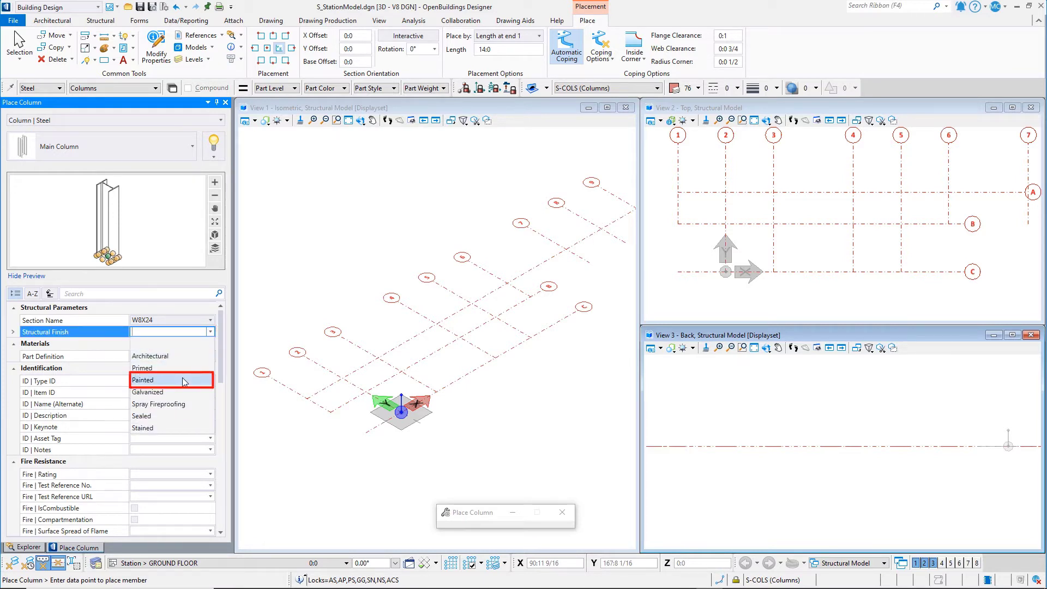
{"action": "left_click", "coordinate": [184, 380]}
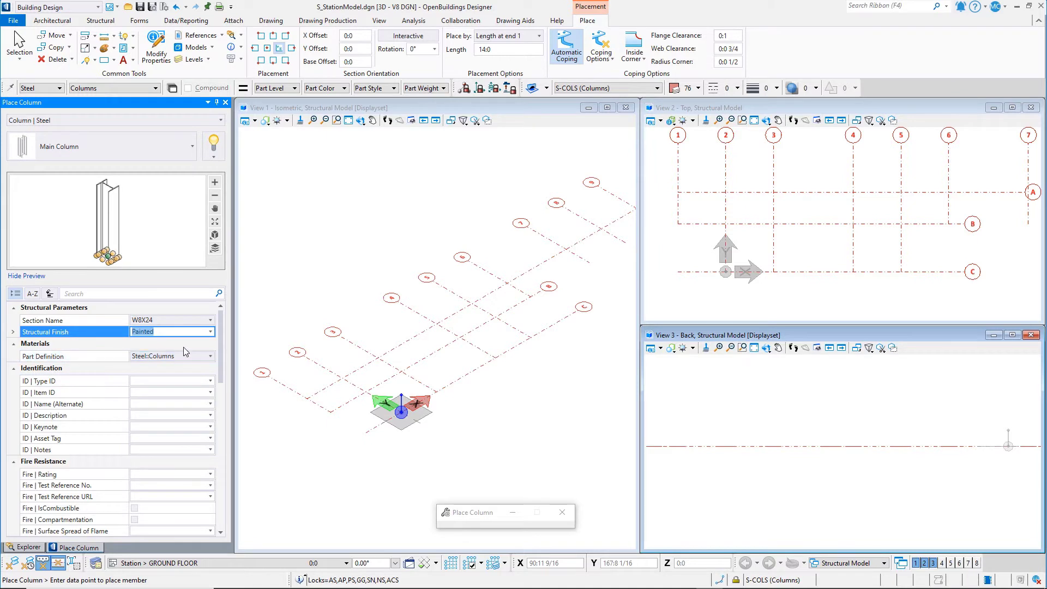
{"action": "left_click", "coordinate": [180, 380]}
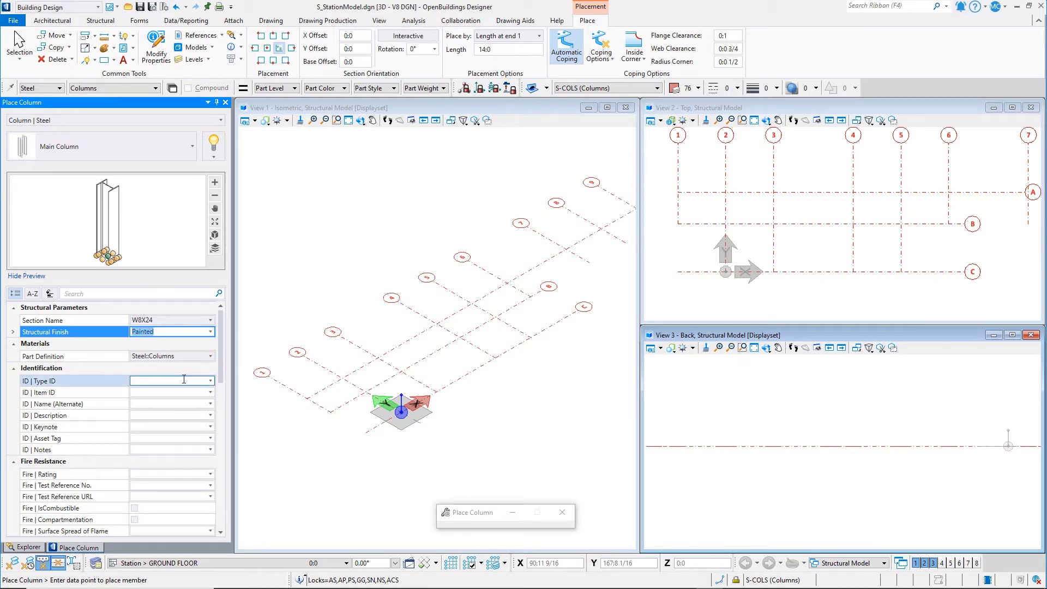
{"action": "left_click", "coordinate": [193, 381]}
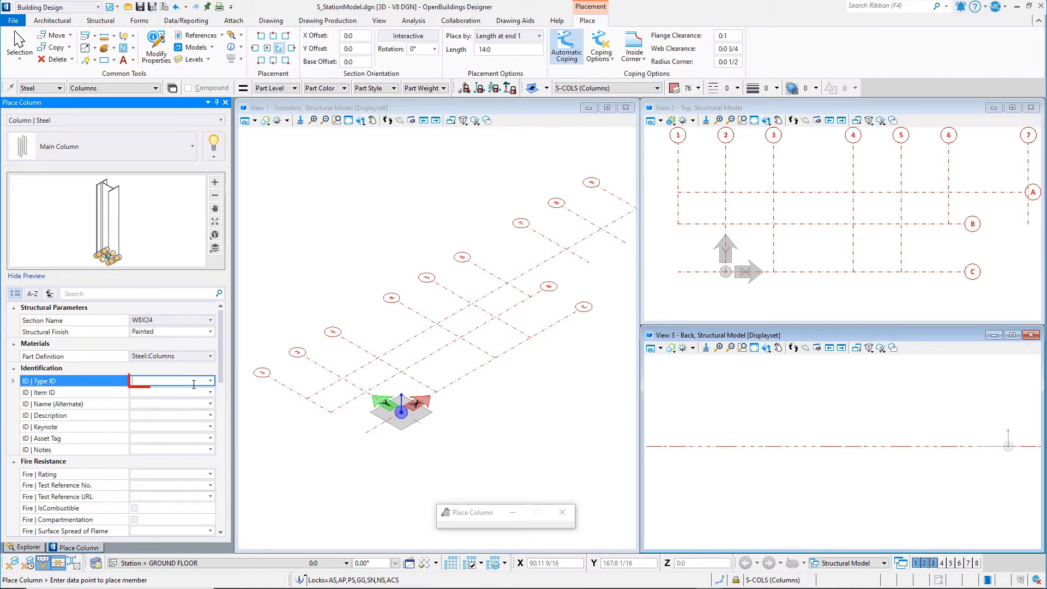
{"action": "type", "text": "C1"}
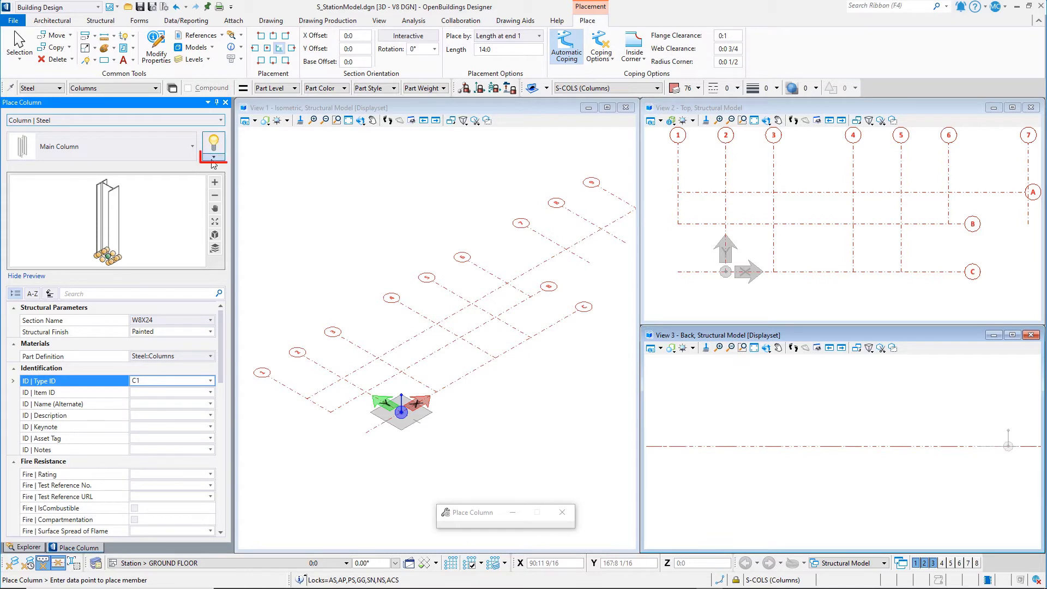
- Save the current settings as a new catalog item named 'C1 | Steel Column'
{"action": "left_click", "coordinate": [213, 158]}
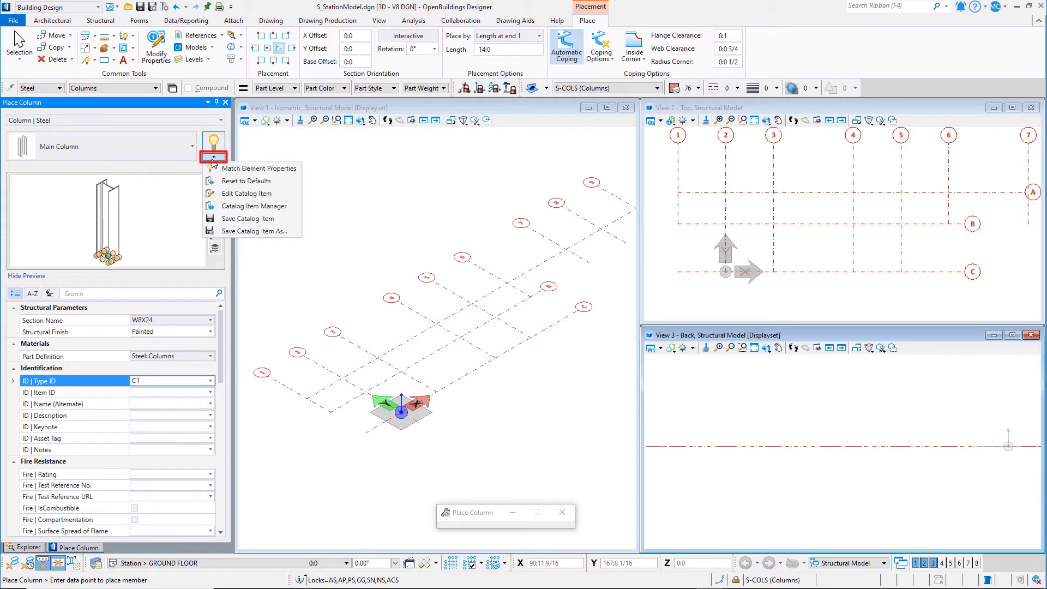
{"action": "left_click", "coordinate": [293, 235]}
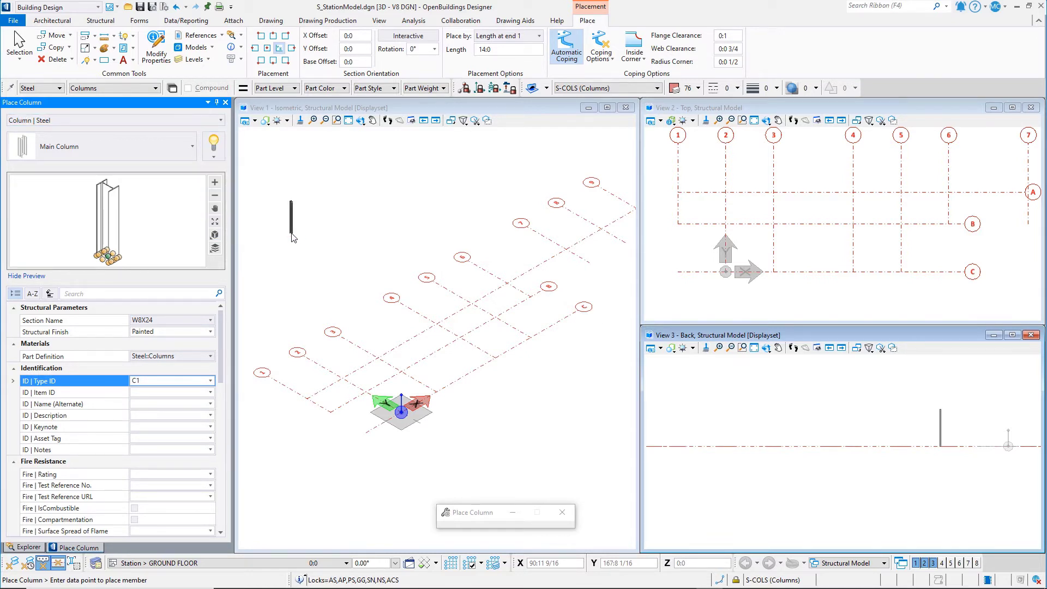
{"action": "left_click", "coordinate": [533, 294]}
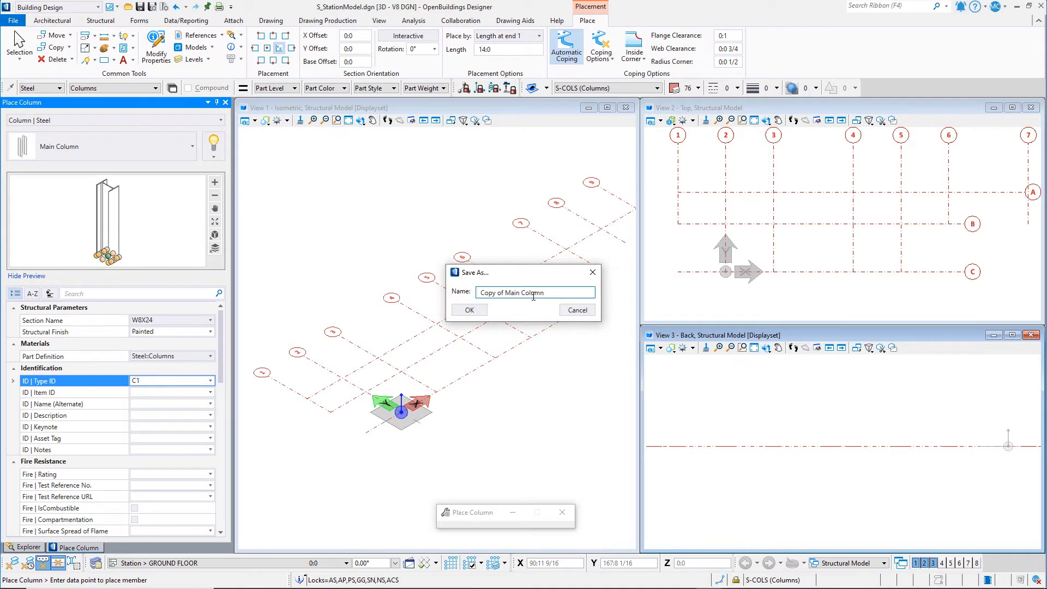
{"action": "left_click_drag", "start_coordinate": [547, 294], "coordinate": [431, 278]}
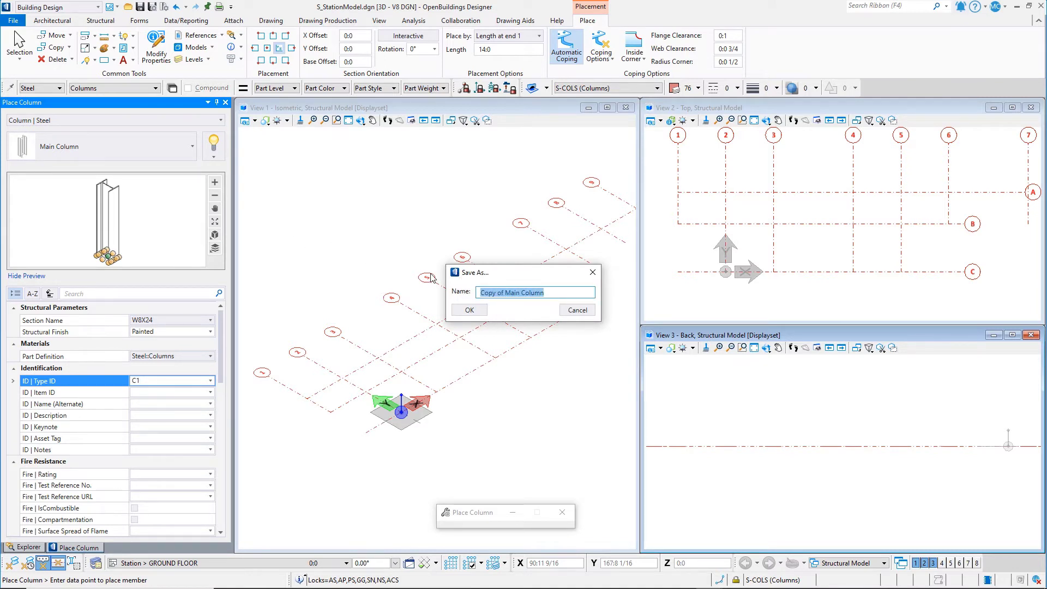
{"action": "type", "text": "C1 |"}
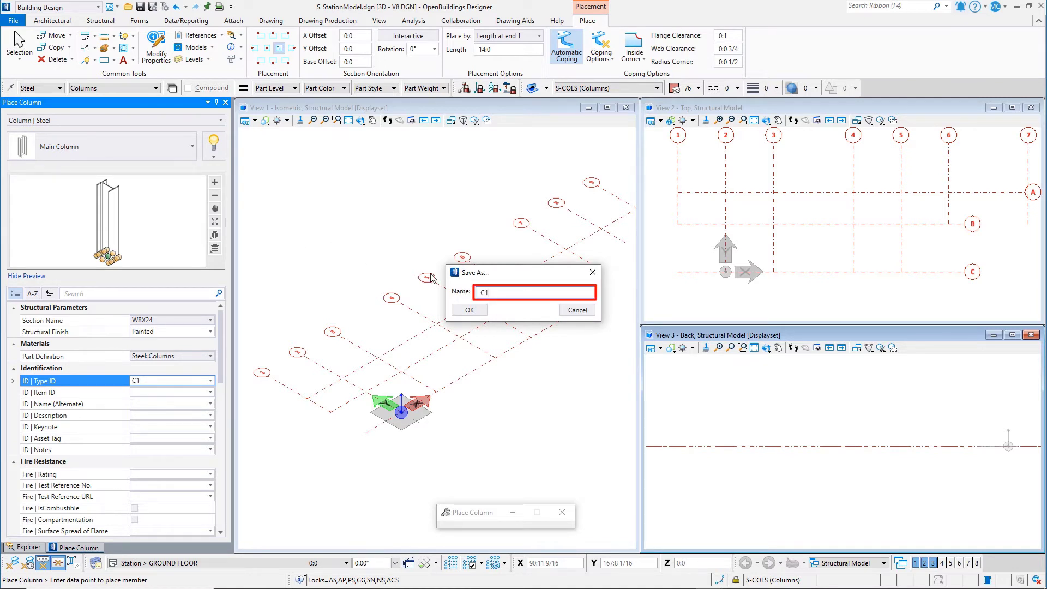
{"action": "type", "text": " Steel Column"}
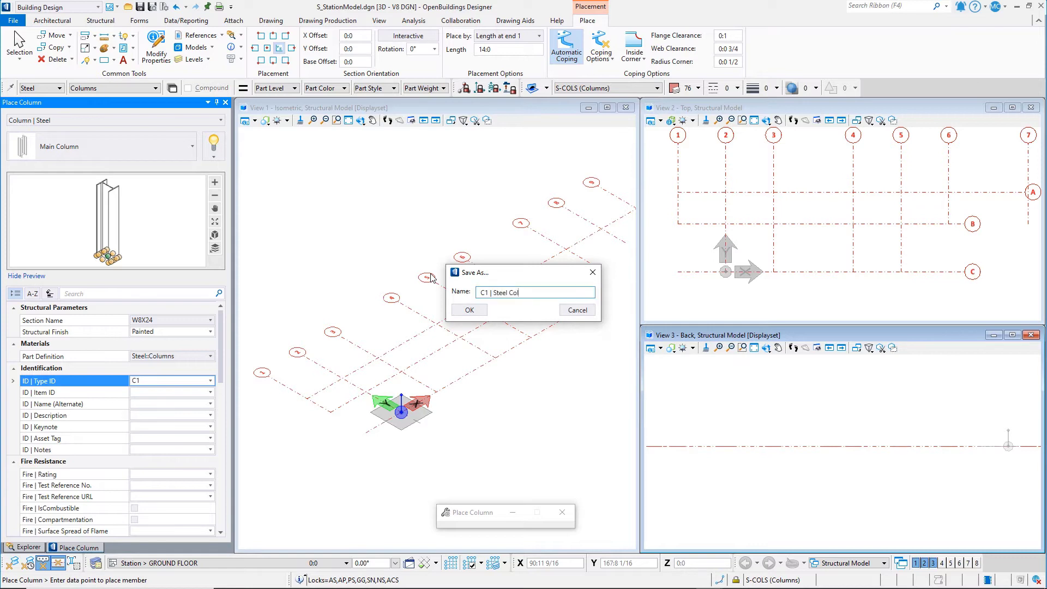
{"action": "left_click", "coordinate": [458, 309]}
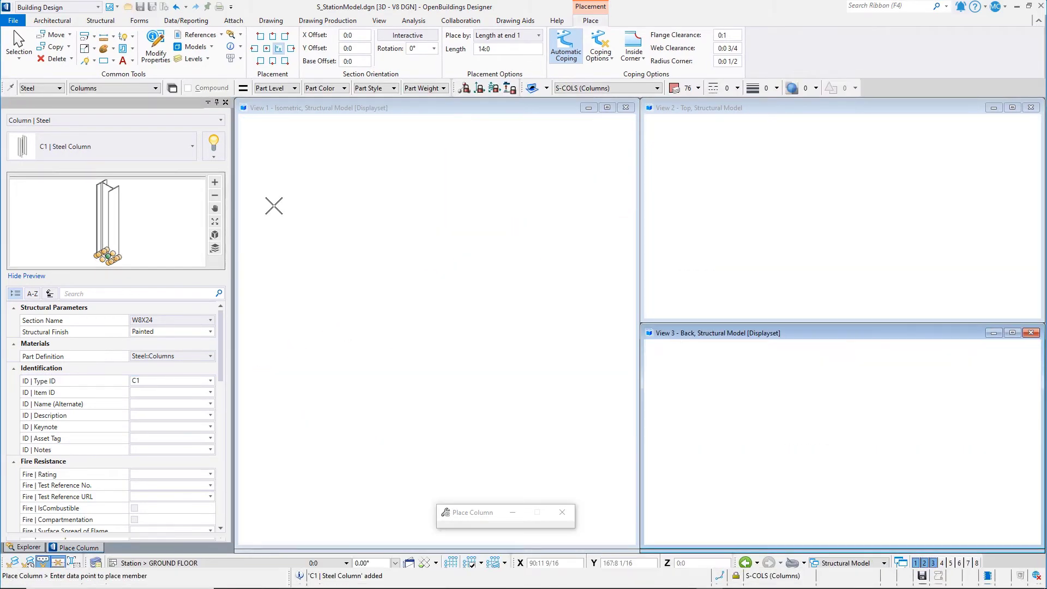
- Set the column placement point to its centroid with a 90° rotation
{"action": "left_click", "coordinate": [139, 155]}
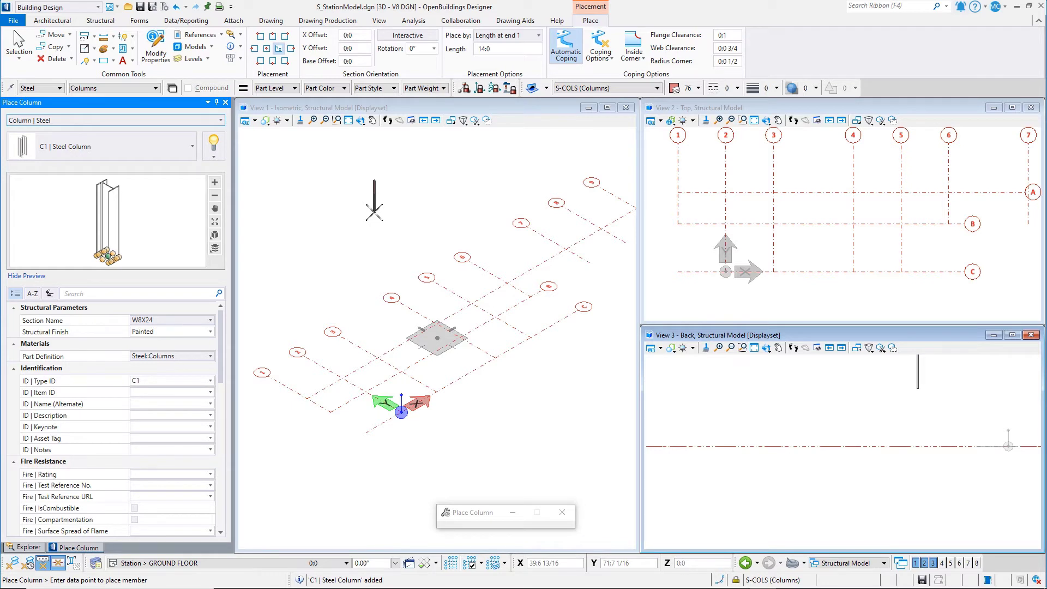
{"action": "left_click", "coordinate": [276, 50]}
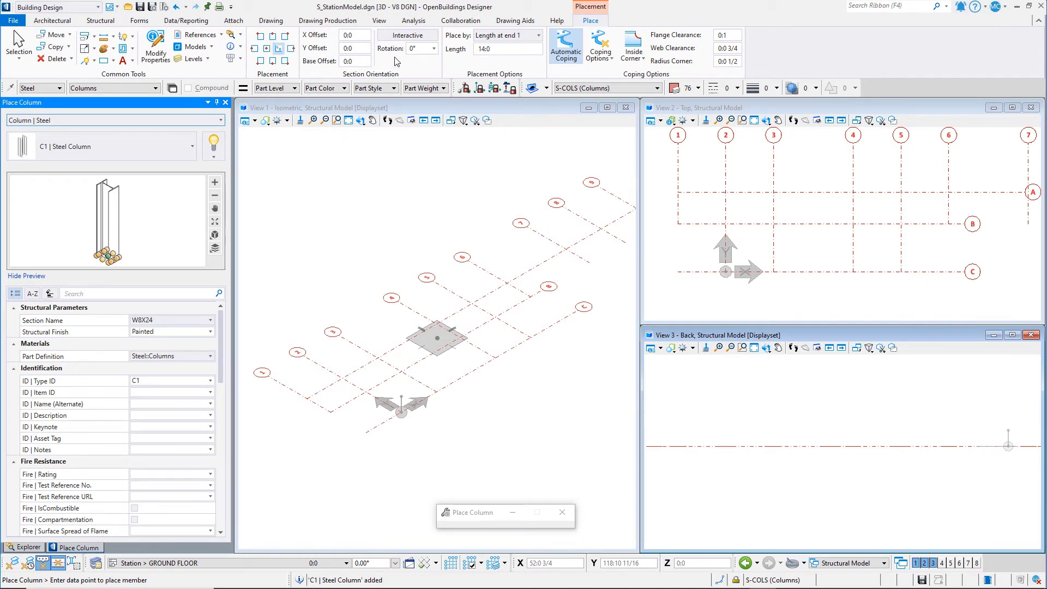
{"action": "left_click", "coordinate": [420, 52]}
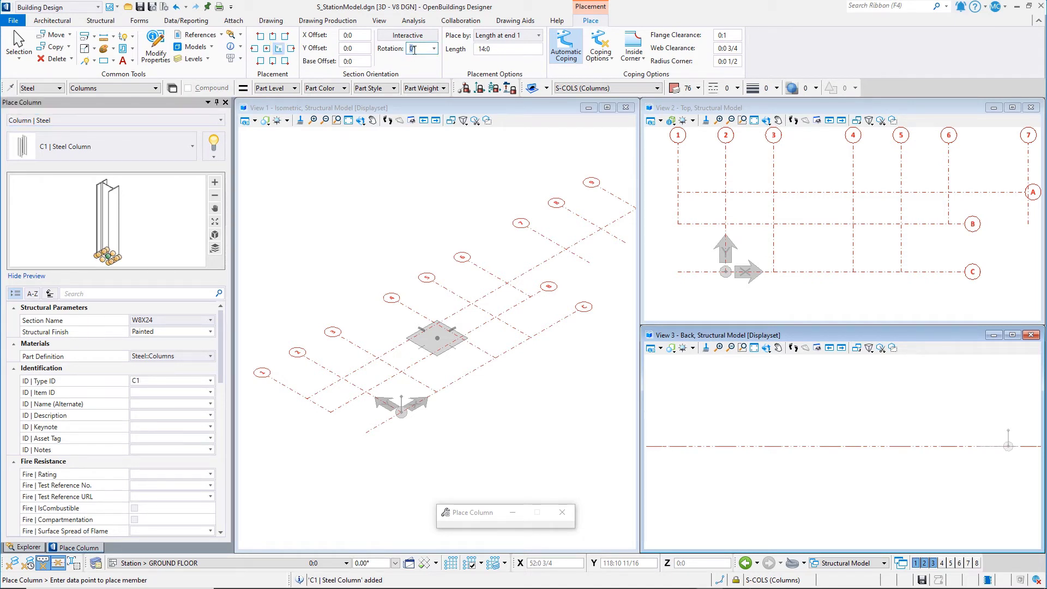
{"action": "type", "text": "90"}
{"action": "key", "text": "Return"}
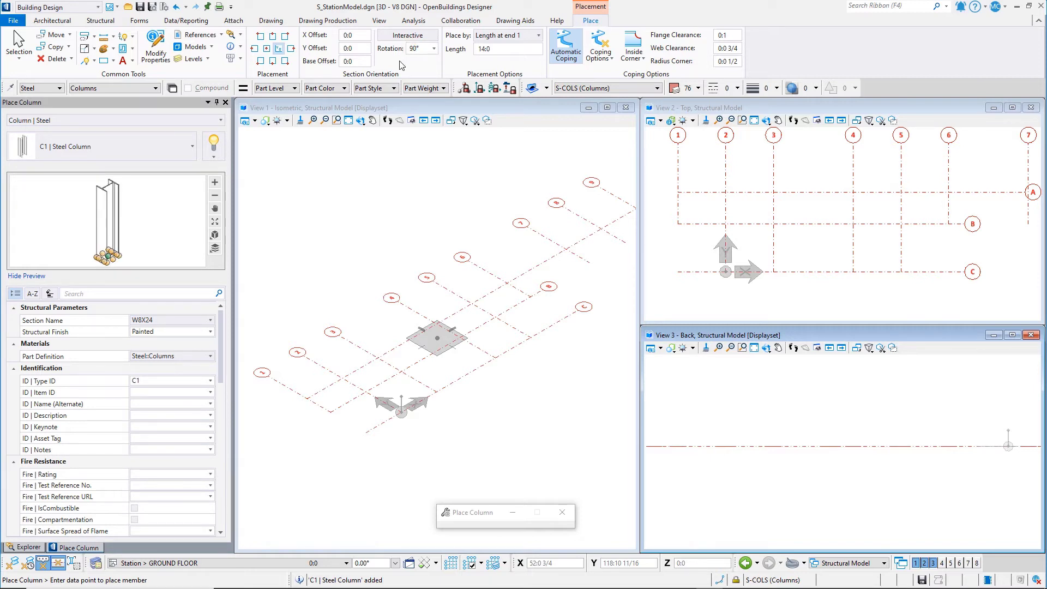
- Switch placement to Grid and set the column length to 9:6
{"action": "left_click", "coordinate": [516, 35]}
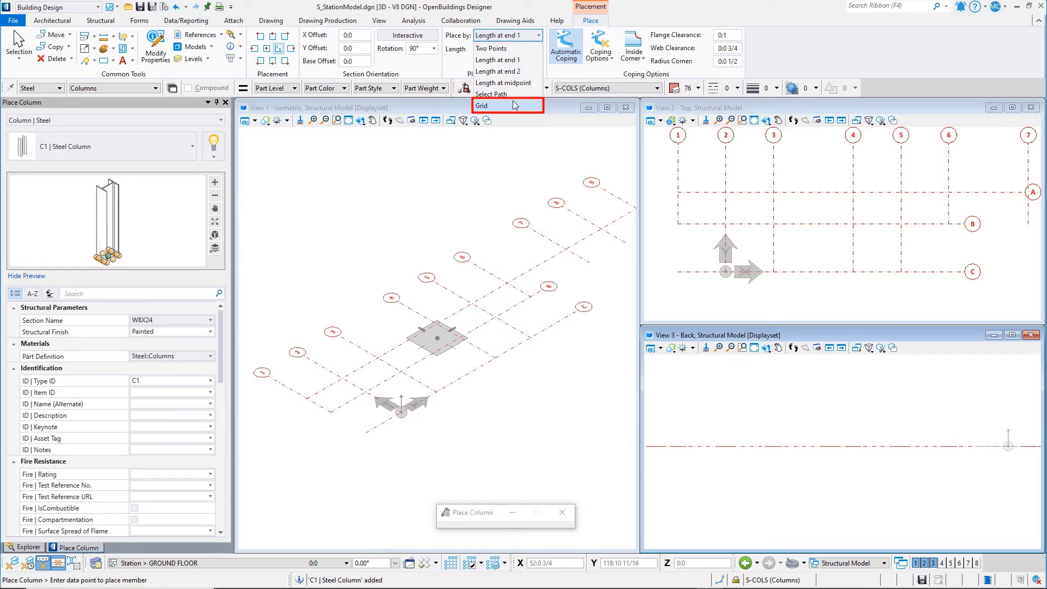
{"action": "left_click", "coordinate": [513, 104]}
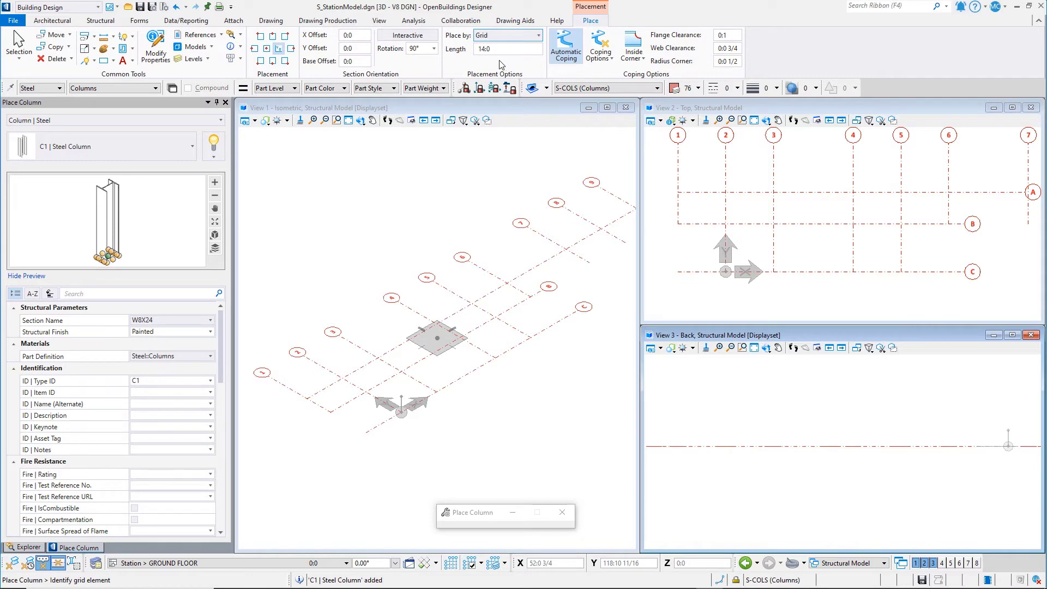
{"action": "double_click", "coordinate": [476, 50]}
{"action": "type", "text": "9"}
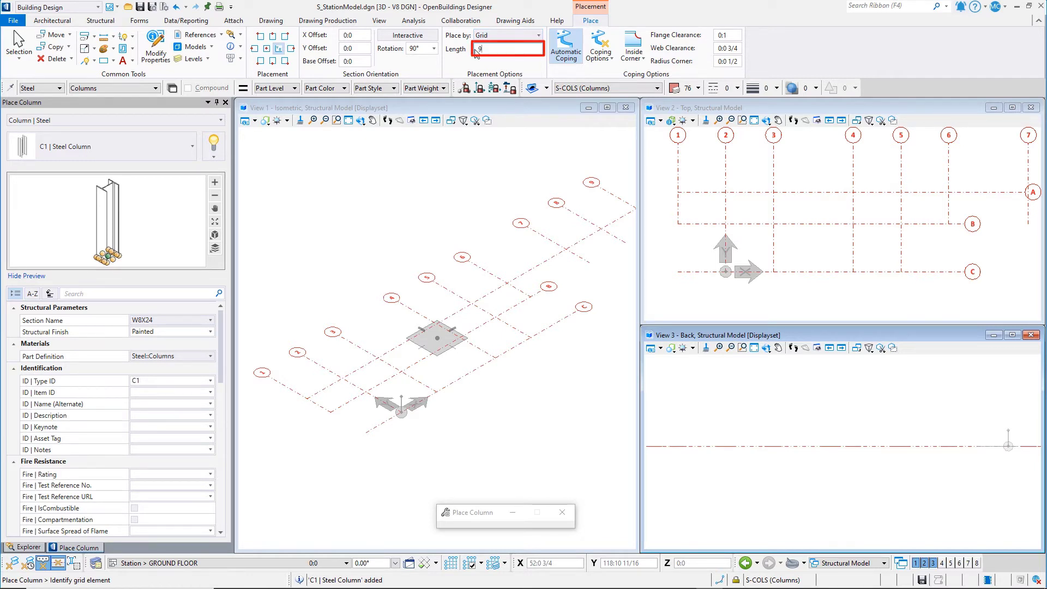
{"action": "type", "text": ":6"}
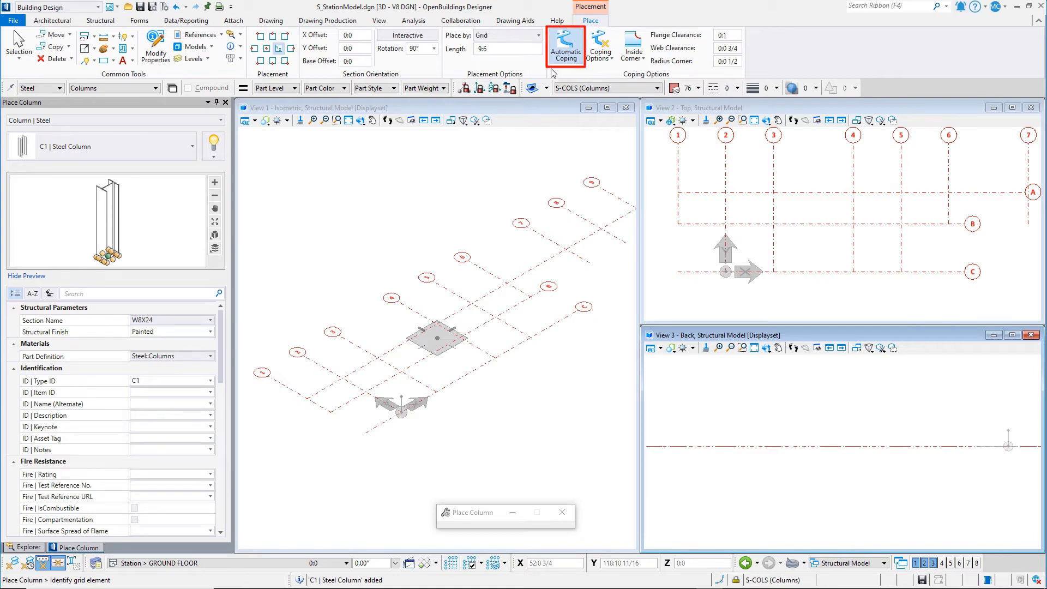
{"action": "left_click", "coordinate": [612, 59]}
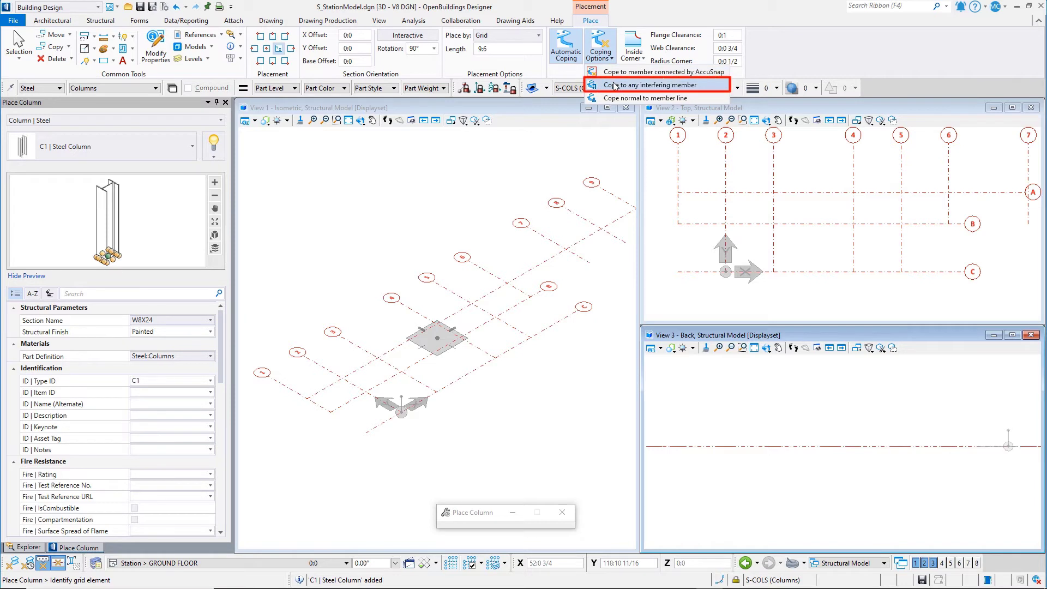
- Cope to any interfering member and place C1 columns at every intersection on grid A
{"action": "left_click", "coordinate": [615, 86]}
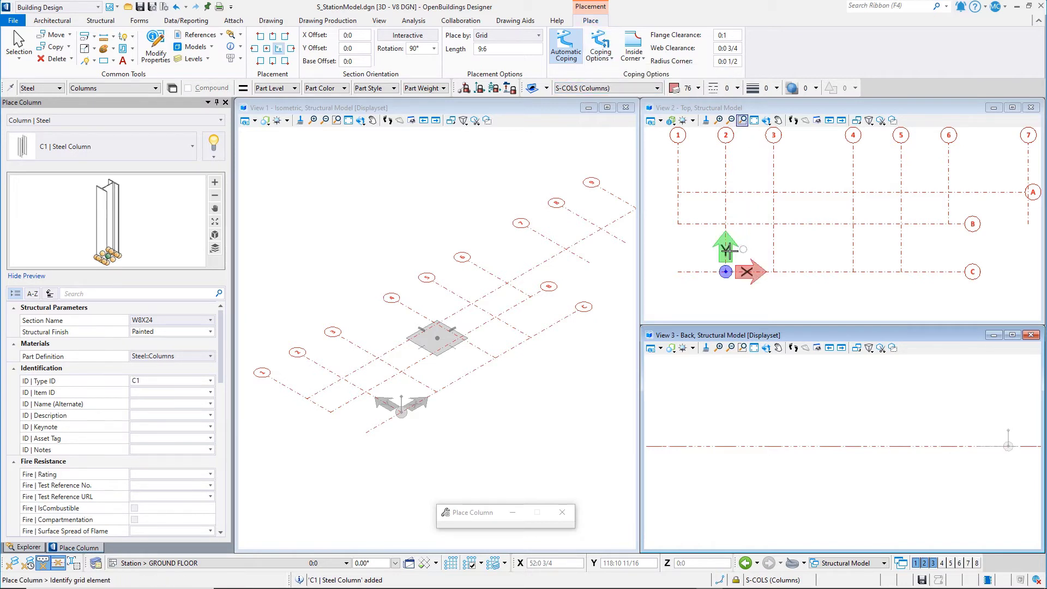
{"action": "scroll", "coordinate": [690, 281], "scroll_direction": "down", "scroll_amount": 1}
{"action": "scroll", "coordinate": [759, 277], "scroll_direction": "down", "scroll_amount": 1}
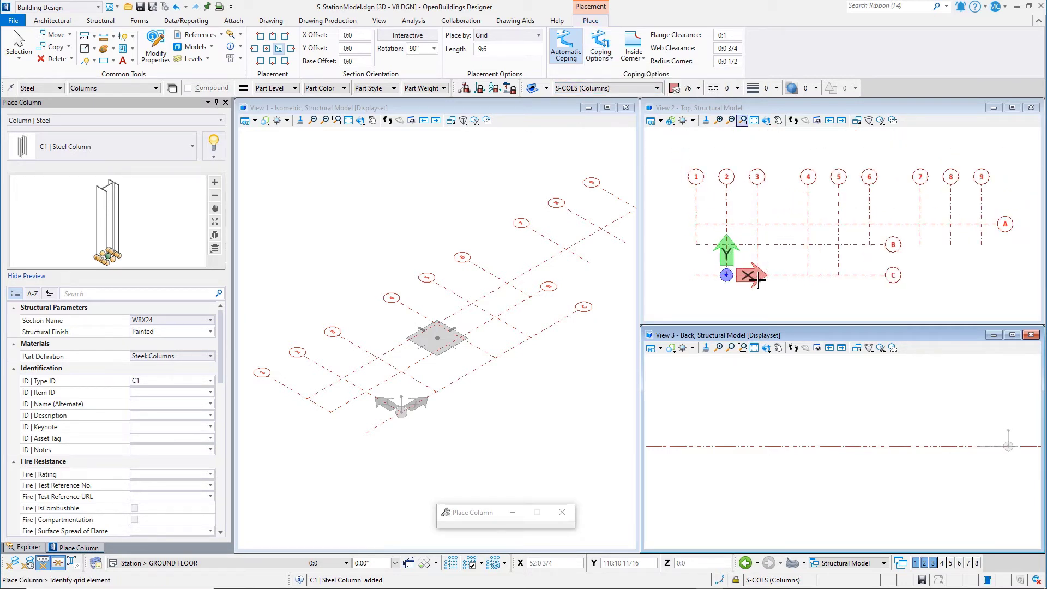
{"action": "left_click_drag", "start_coordinate": [988, 229], "coordinate": [682, 208]}
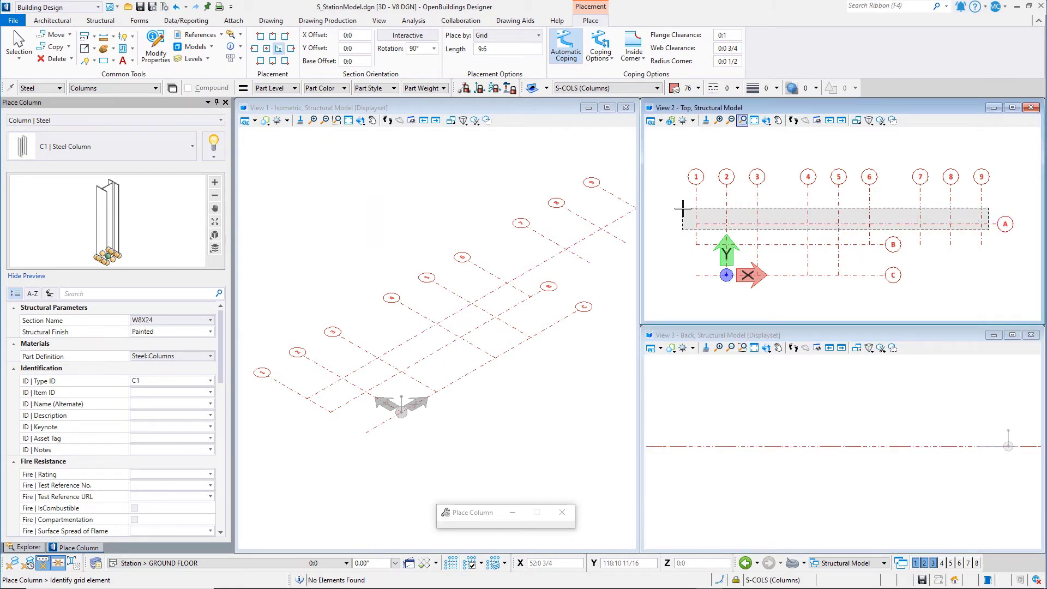
{"action": "left_click", "coordinate": [532, 164]}
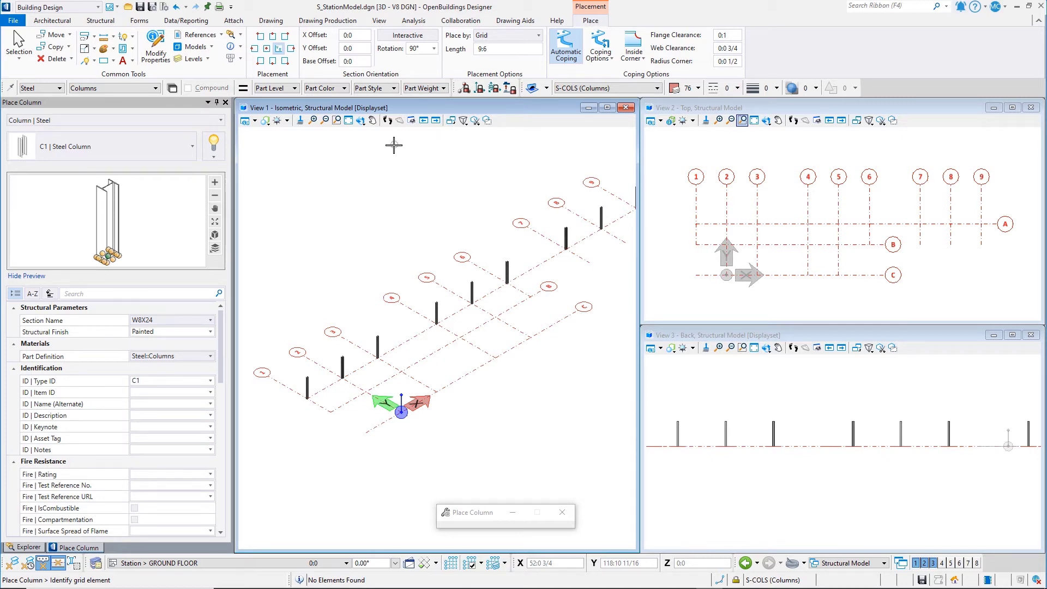
{"action": "left_click", "coordinate": [349, 120]}
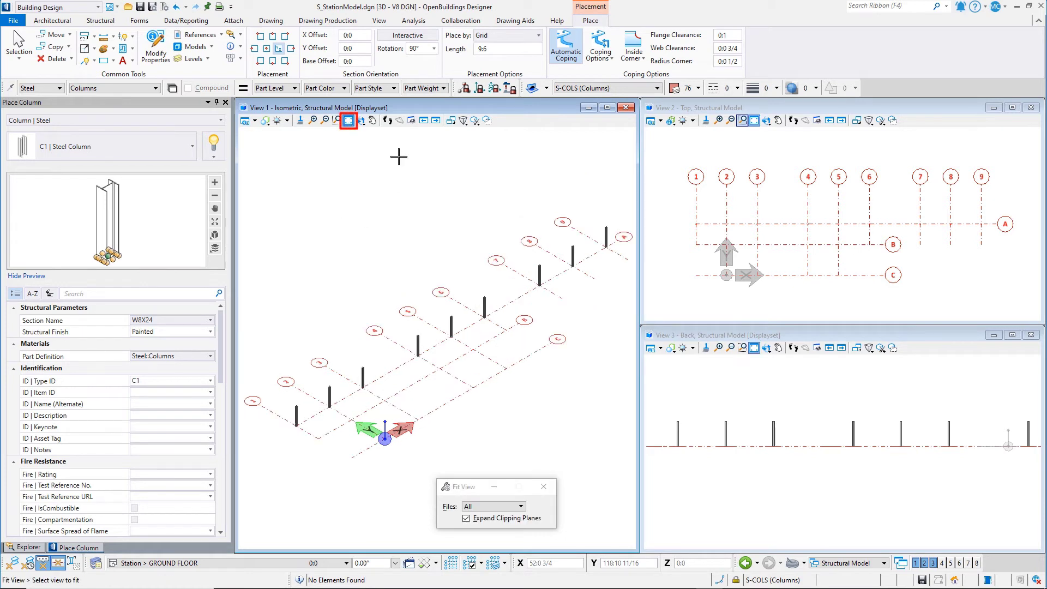
- Switch the column section to W10X26 from AISC_I_W and change the Type ID to C2
{"action": "left_click", "coordinate": [191, 322]}
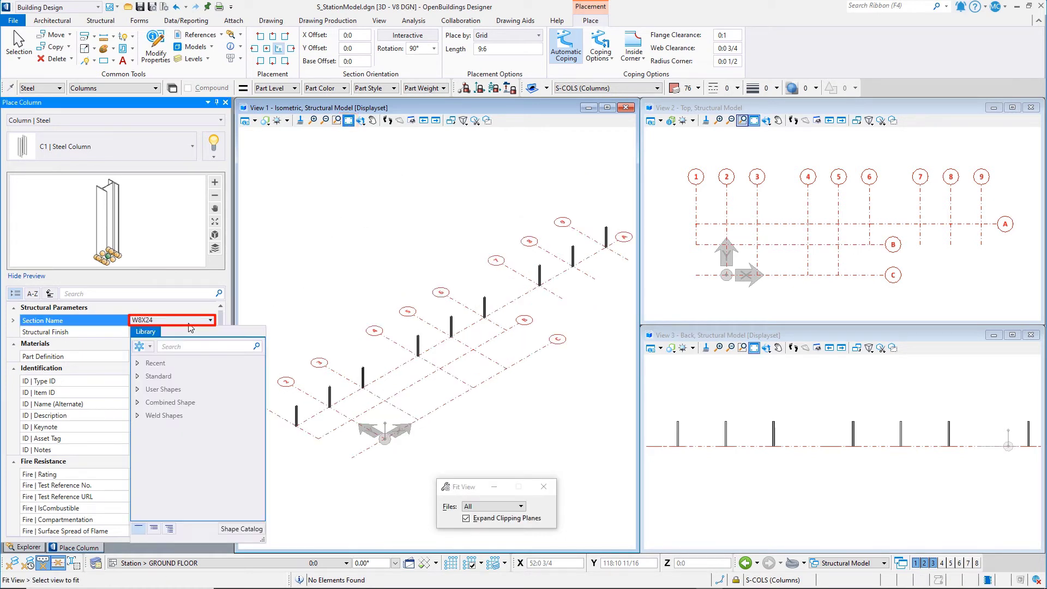
{"action": "left_click", "coordinate": [137, 377]}
{"action": "scroll", "coordinate": [150, 447], "scroll_direction": "down", "scroll_amount": 4}
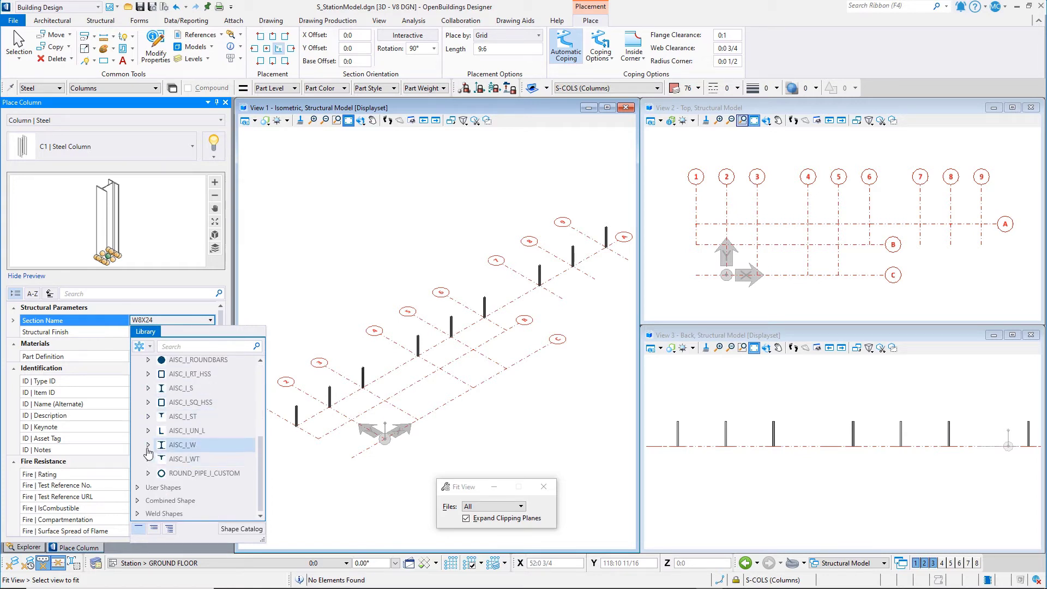
{"action": "left_click", "coordinate": [148, 445]}
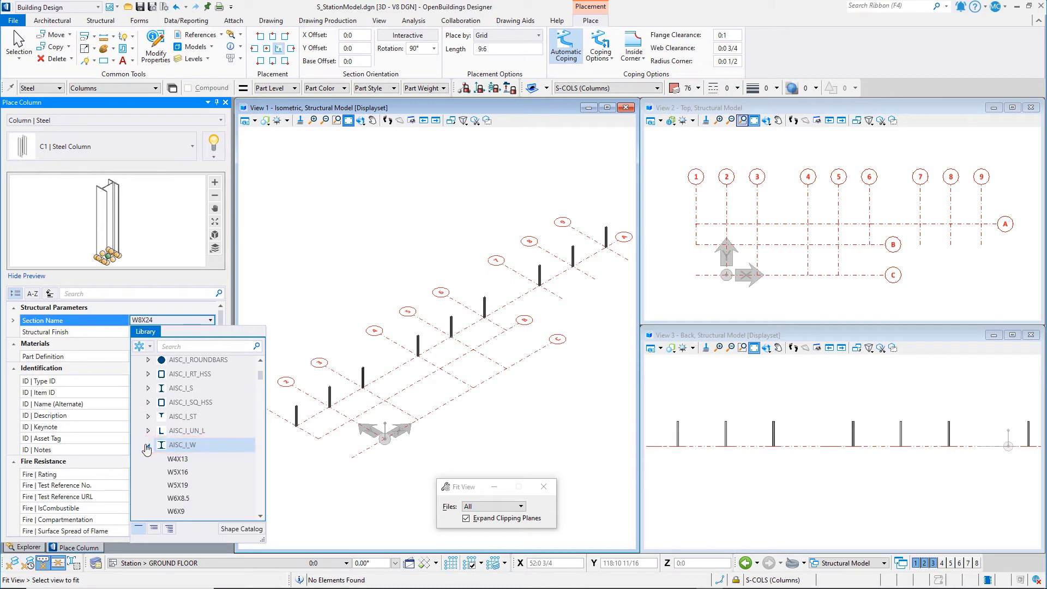
{"action": "scroll", "coordinate": [146, 446], "scroll_direction": "down", "scroll_amount": 6}
{"action": "scroll", "coordinate": [145, 444], "scroll_direction": "down", "scroll_amount": 3}
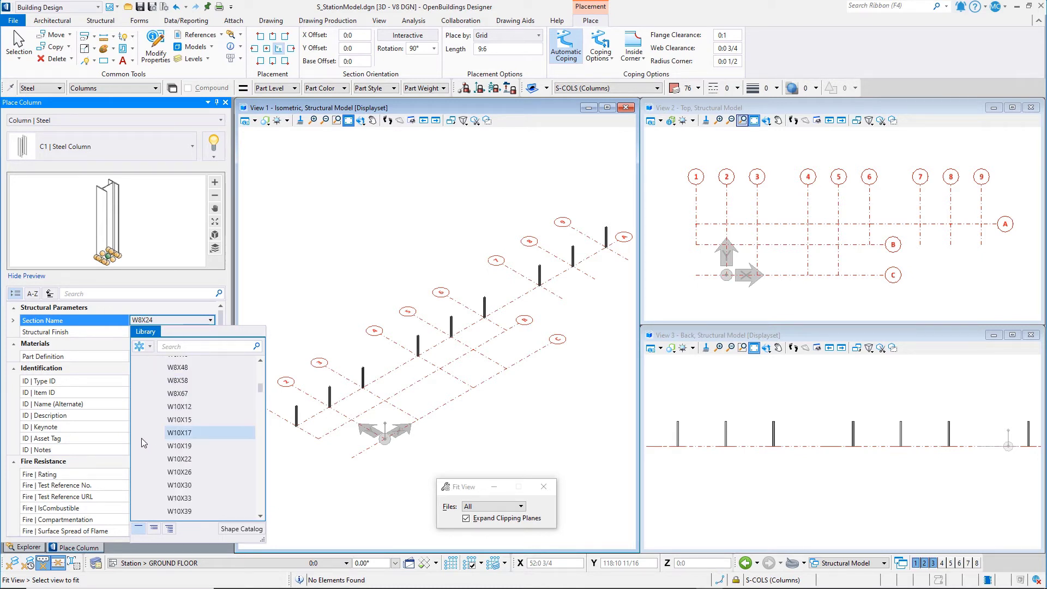
{"action": "left_click", "coordinate": [180, 472]}
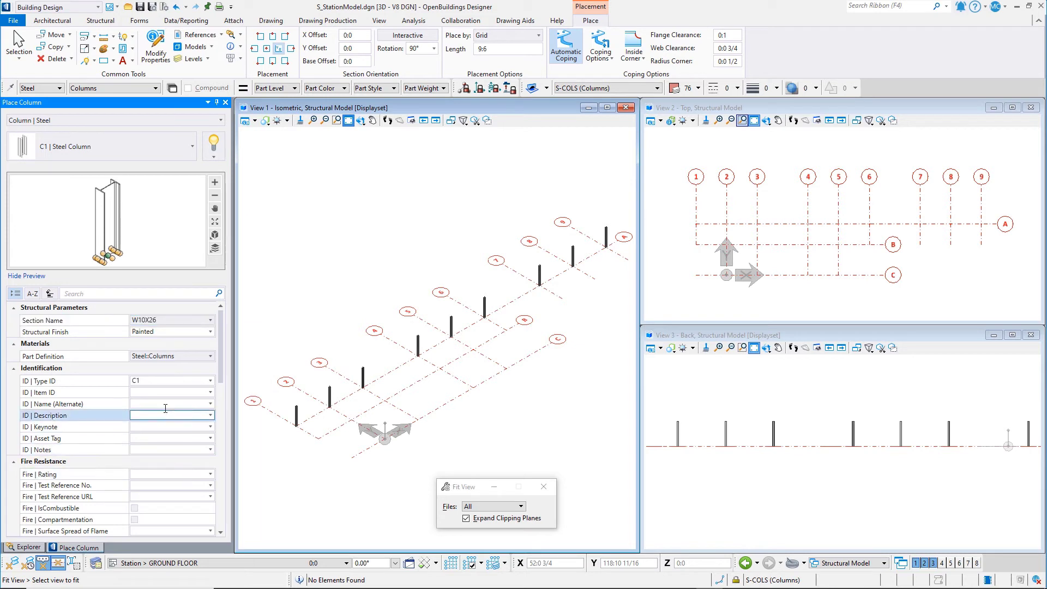
{"action": "left_click", "coordinate": [172, 381]}
{"action": "type", "text": "C2"}
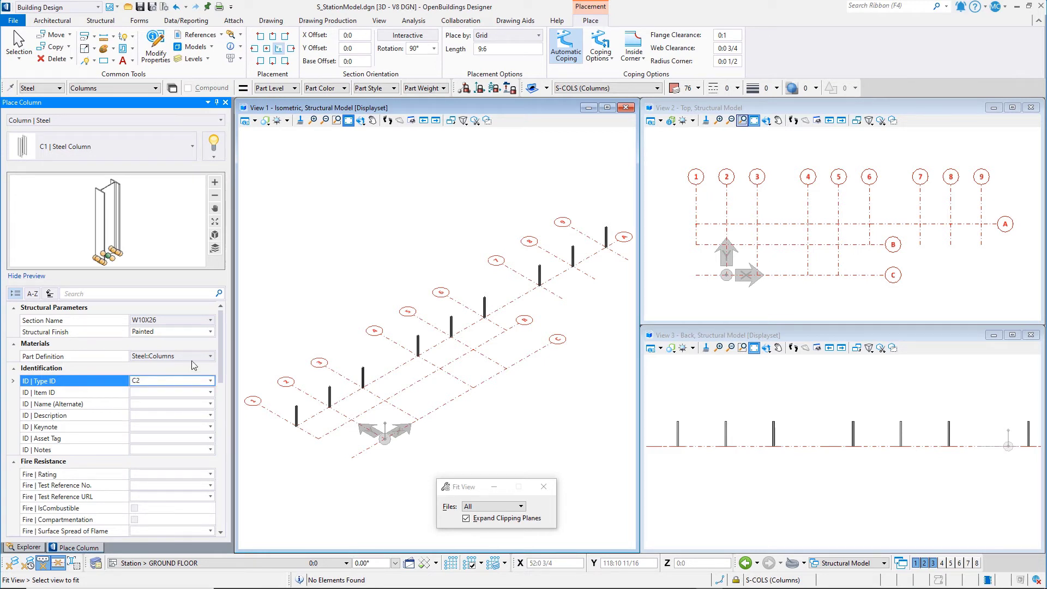
- Save the revised settings as a new catalog item named 'C2 | Steel Column'
{"action": "left_click", "coordinate": [216, 159]}
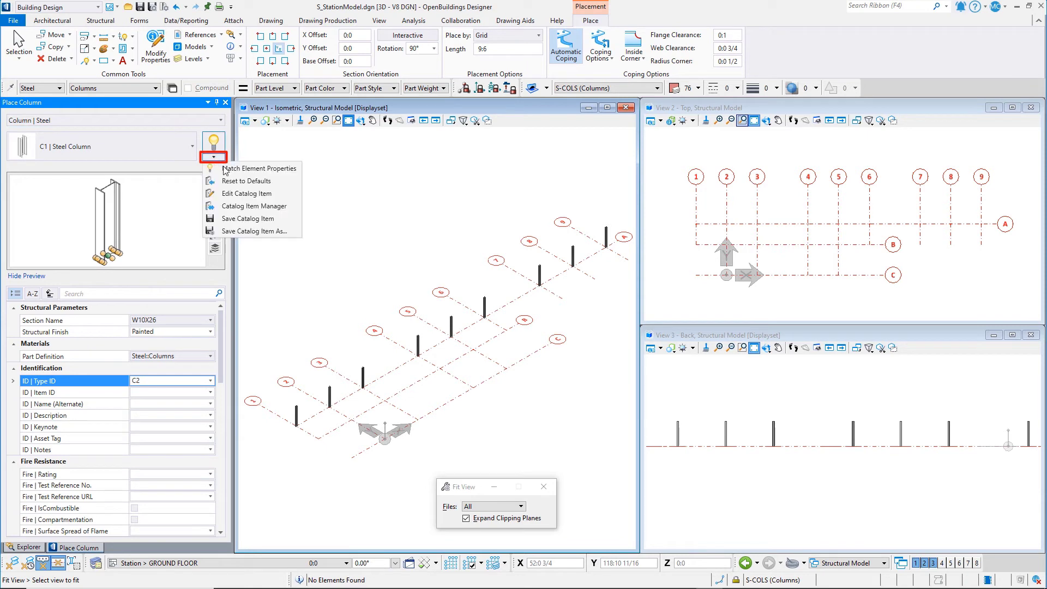
{"action": "left_click", "coordinate": [272, 234]}
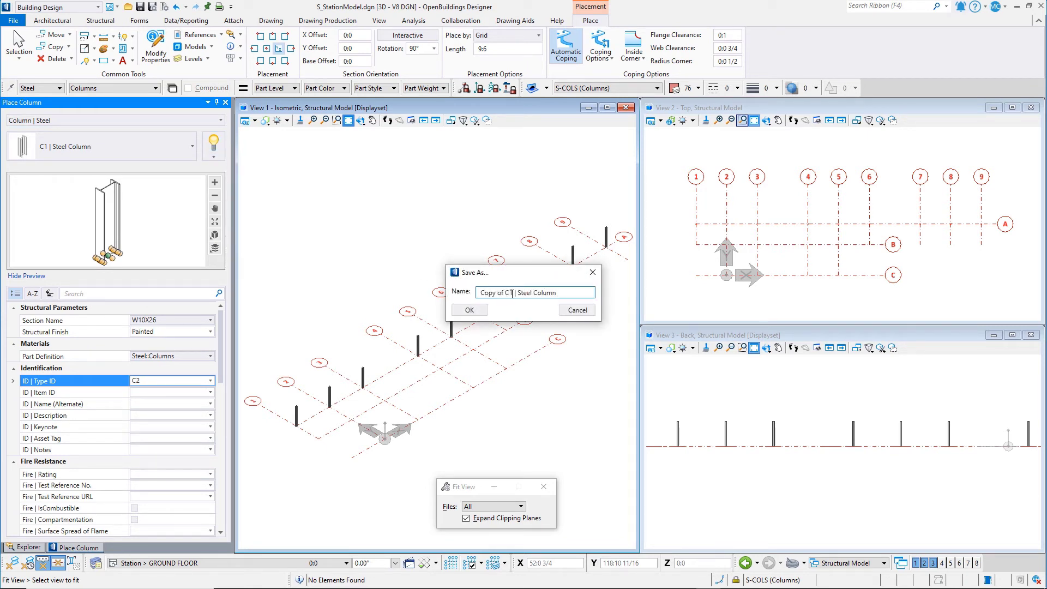
{"action": "left_click_drag", "start_coordinate": [513, 293], "coordinate": [470, 295]}
{"action": "type", "text": "C2"}
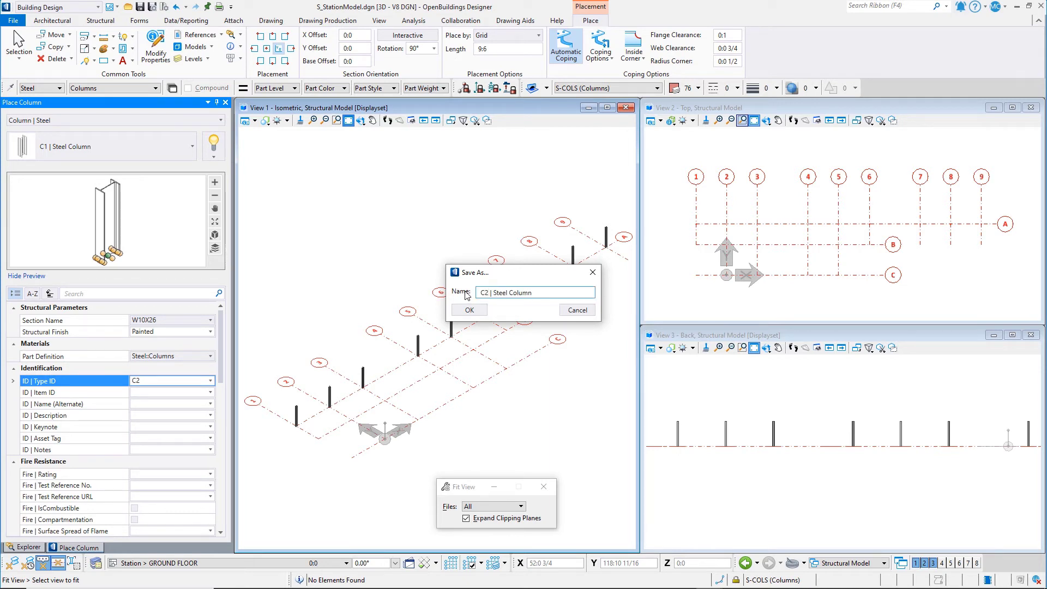
{"action": "left_click", "coordinate": [470, 310]}
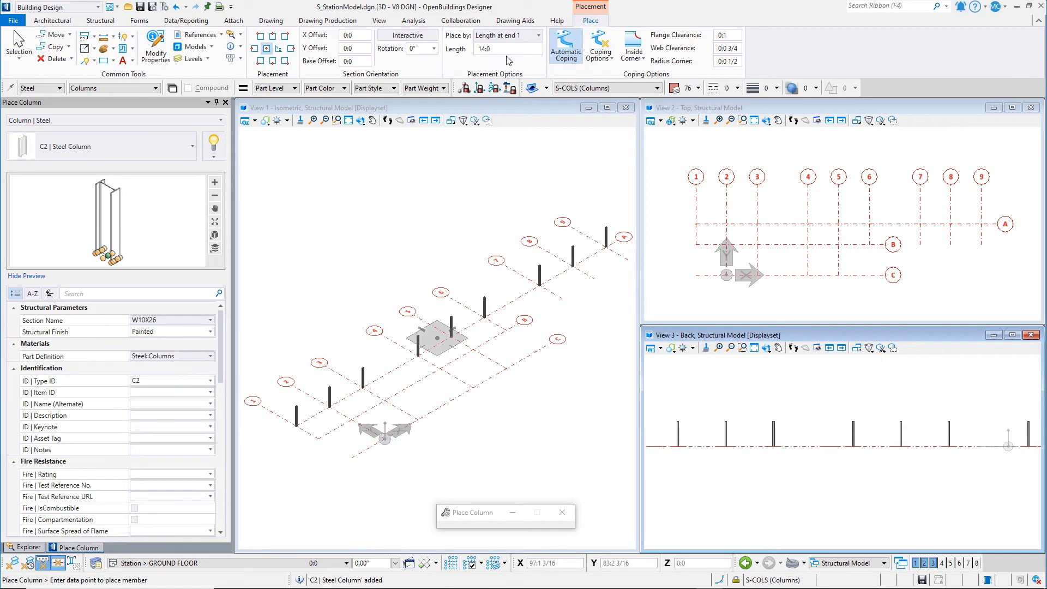
- Place 9:6-long C2 columns by grid at each intersection along grid line B
{"action": "left_click", "coordinate": [499, 37]}
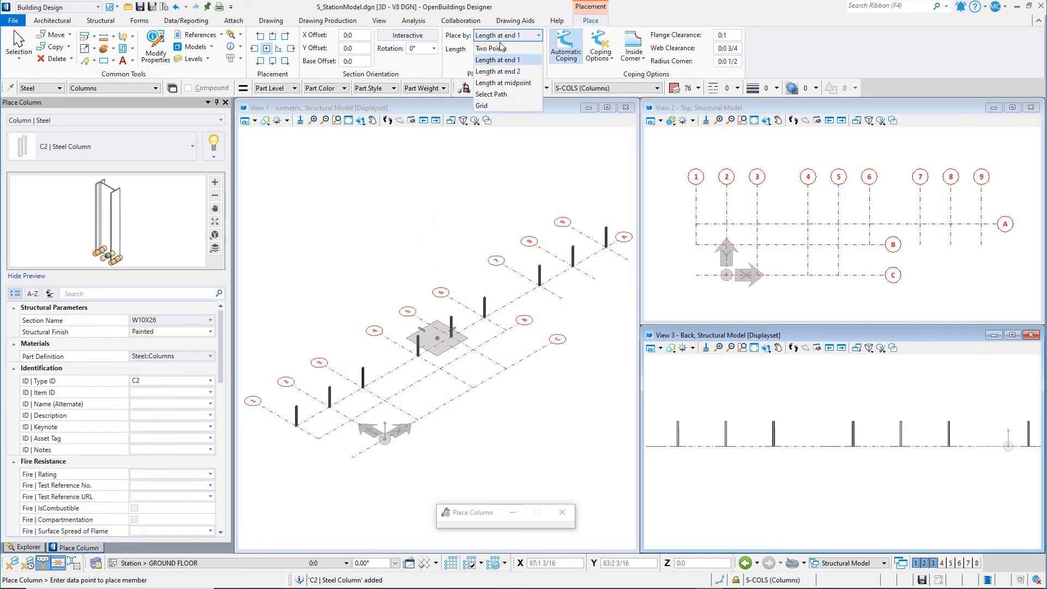
{"action": "left_click", "coordinate": [504, 107]}
{"action": "left_click_drag", "start_coordinate": [505, 51], "coordinate": [470, 51]}
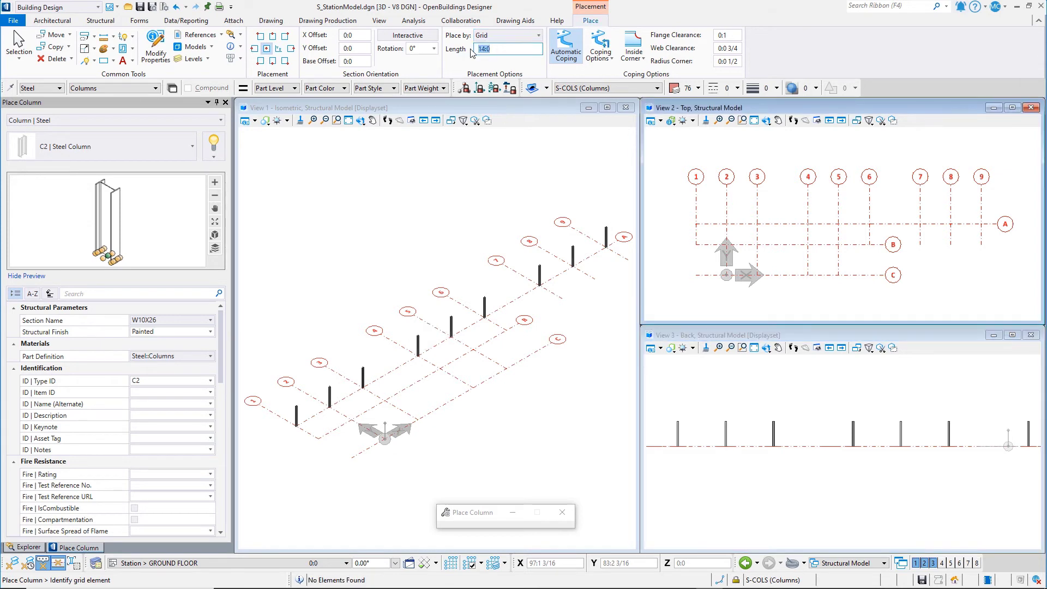
{"action": "type", "text": "9:6"}
{"action": "key", "text": "Return"}
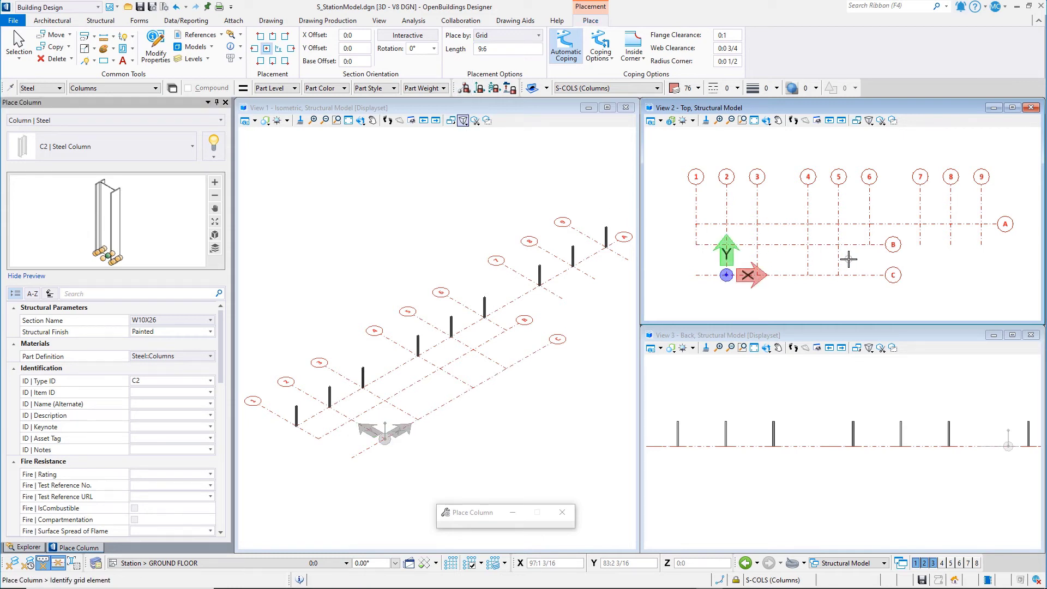
{"action": "left_click", "coordinate": [719, 241]}
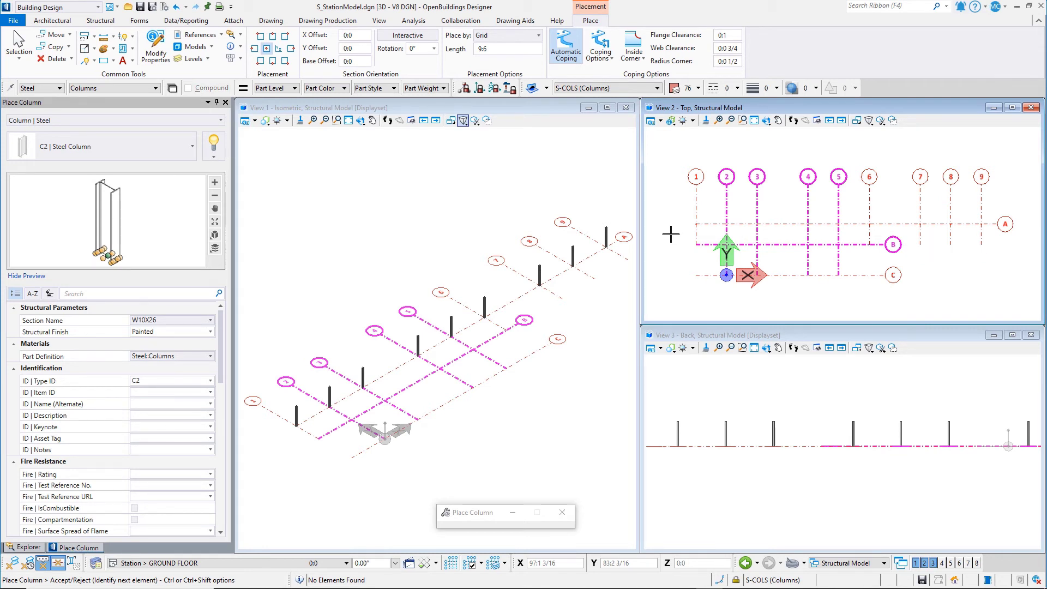
{"action": "left_click", "coordinate": [671, 234]}
{"action": "left_click", "coordinate": [669, 234]}
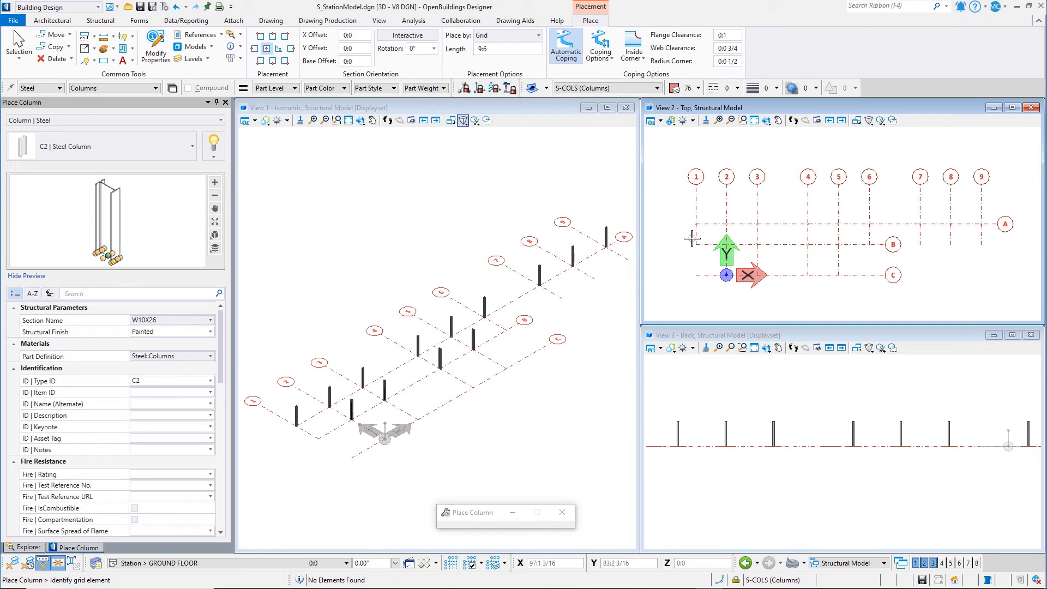
{"action": "left_click", "coordinate": [499, 47]}
- Change the column length to 14:0 and place C2 columns along grid line C
{"action": "double_click", "coordinate": [494, 48]}
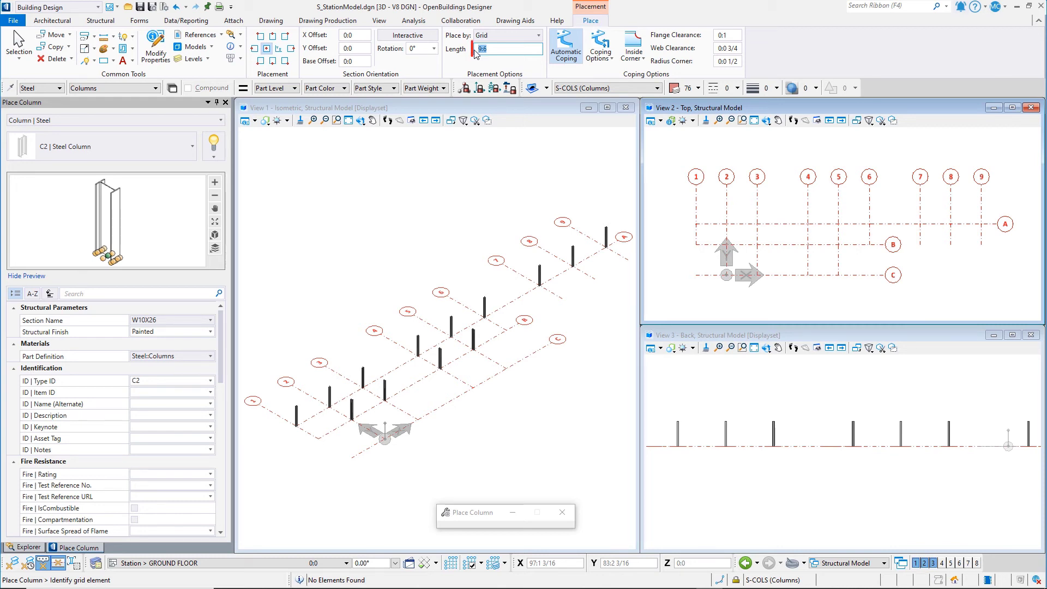
{"action": "type", "text": "14:0"}
{"action": "key", "text": "Return"}
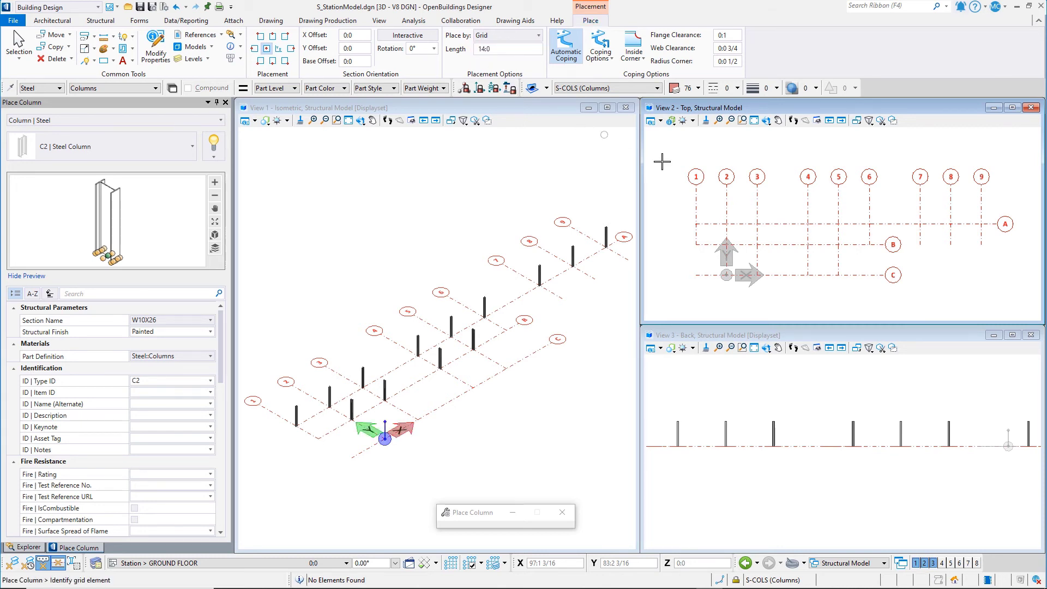
{"action": "left_click_drag", "start_coordinate": [846, 282], "coordinate": [719, 265]}
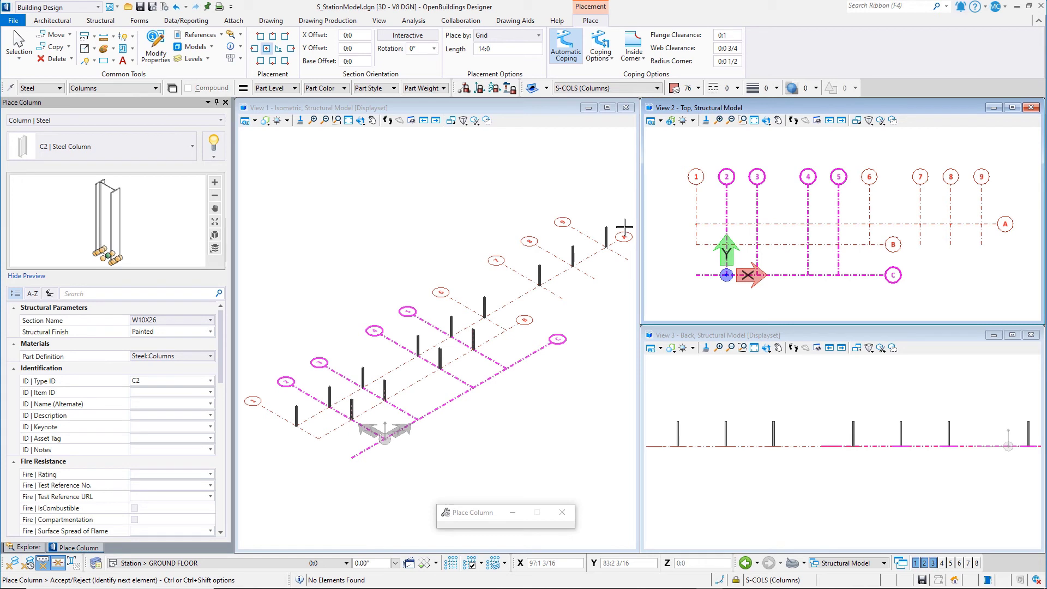
{"action": "left_click", "coordinate": [498, 180]}
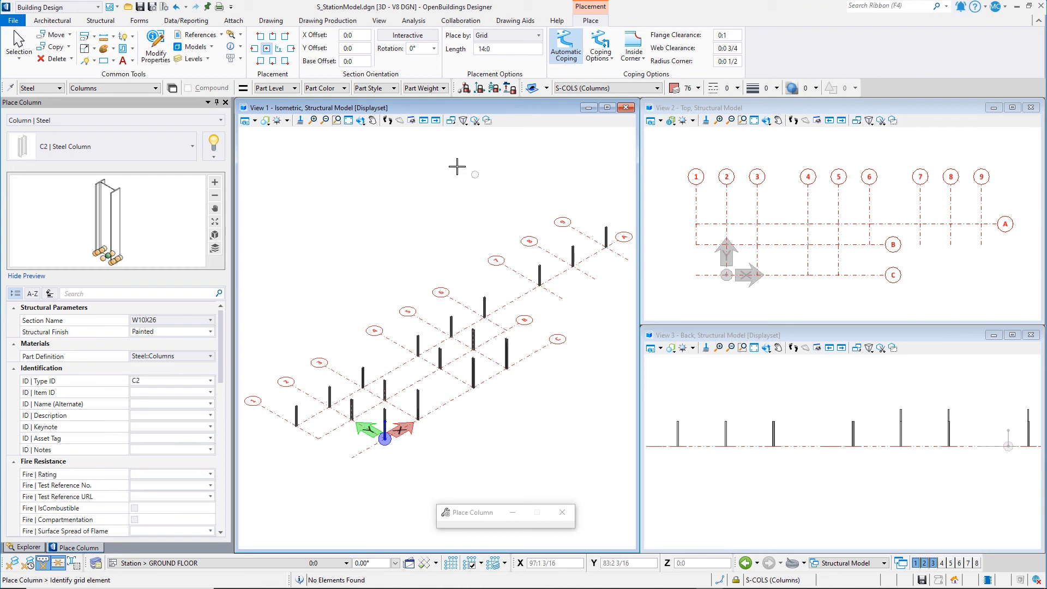
{"action": "left_click", "coordinate": [360, 121]}
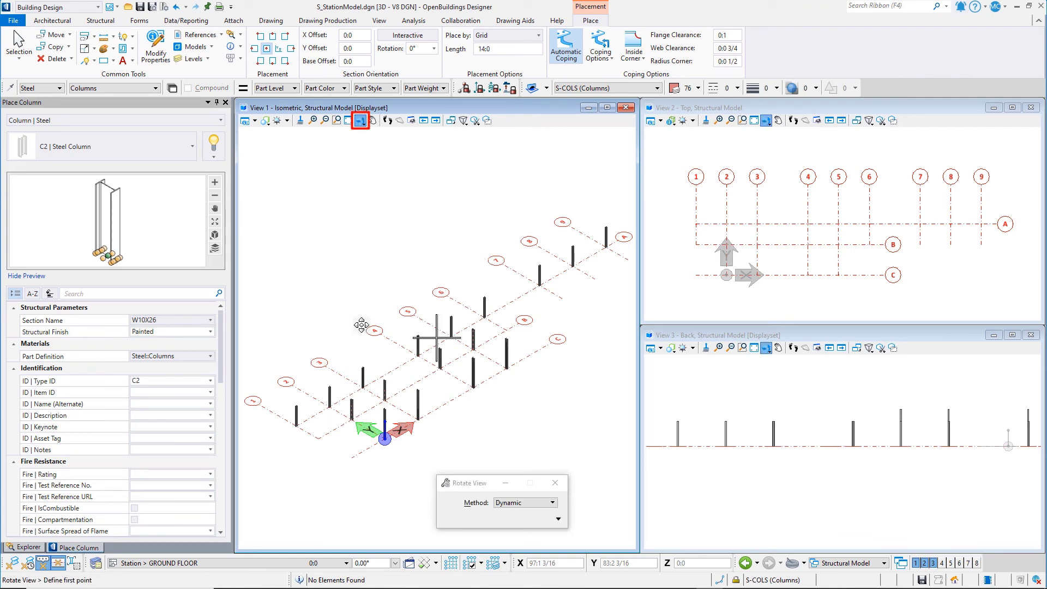
- Rotate View 1 to a new 3D angle and zoom in close on one placed steel column
{"action": "left_click", "coordinate": [375, 359]}
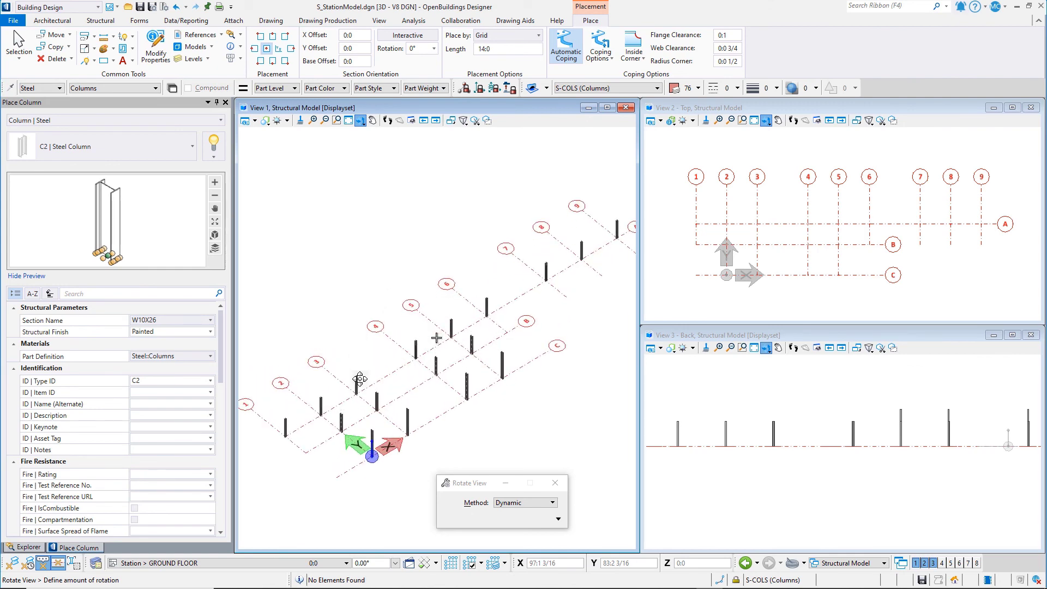
{"action": "left_click", "coordinate": [384, 426]}
{"action": "scroll", "coordinate": [383, 423], "scroll_direction": "up", "scroll_amount": 6}
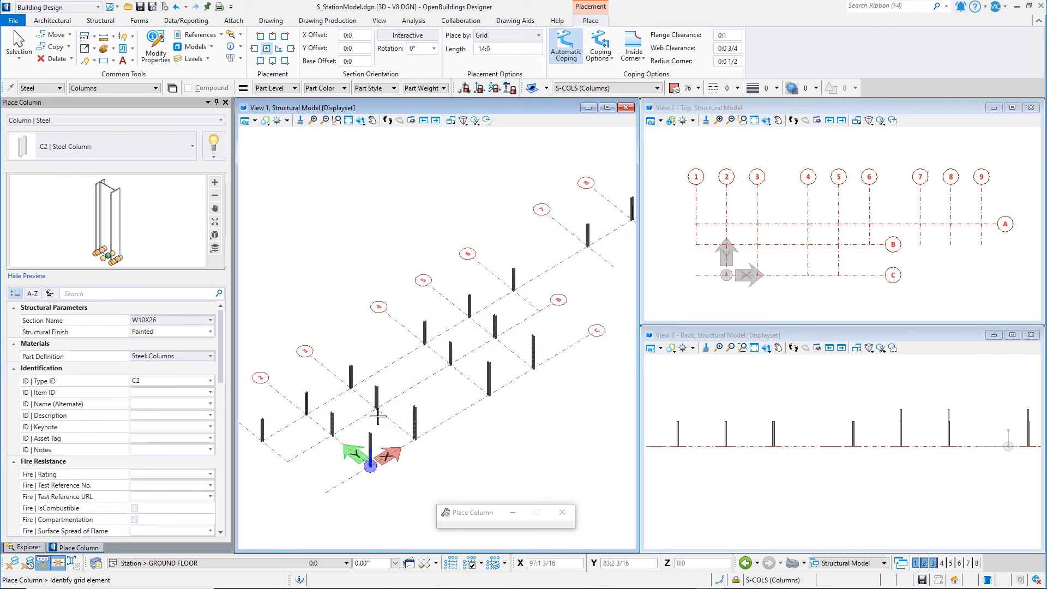
{"action": "scroll", "coordinate": [371, 406], "scroll_direction": "up", "scroll_amount": 4}
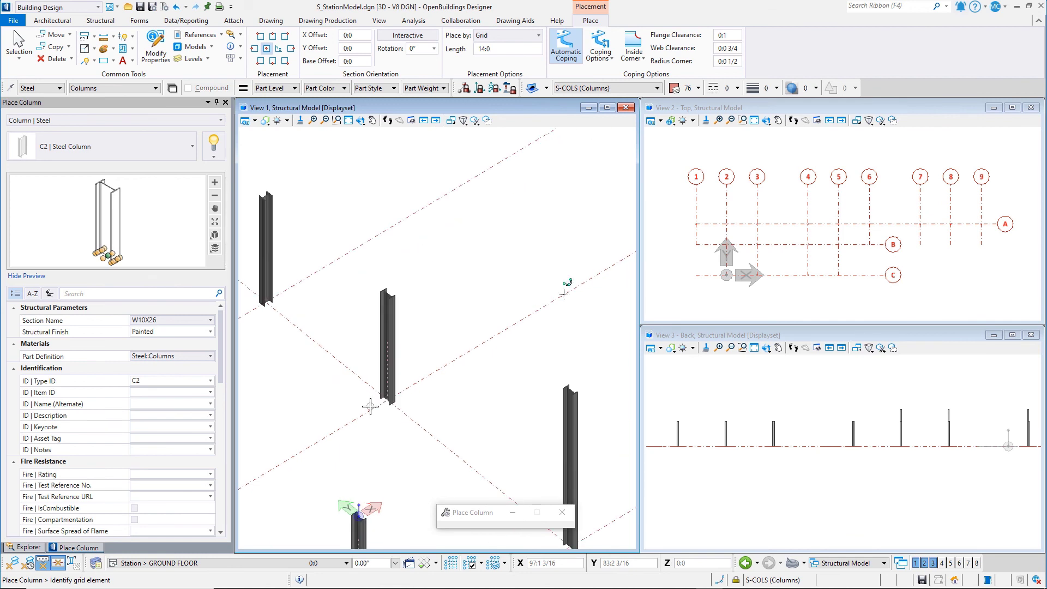